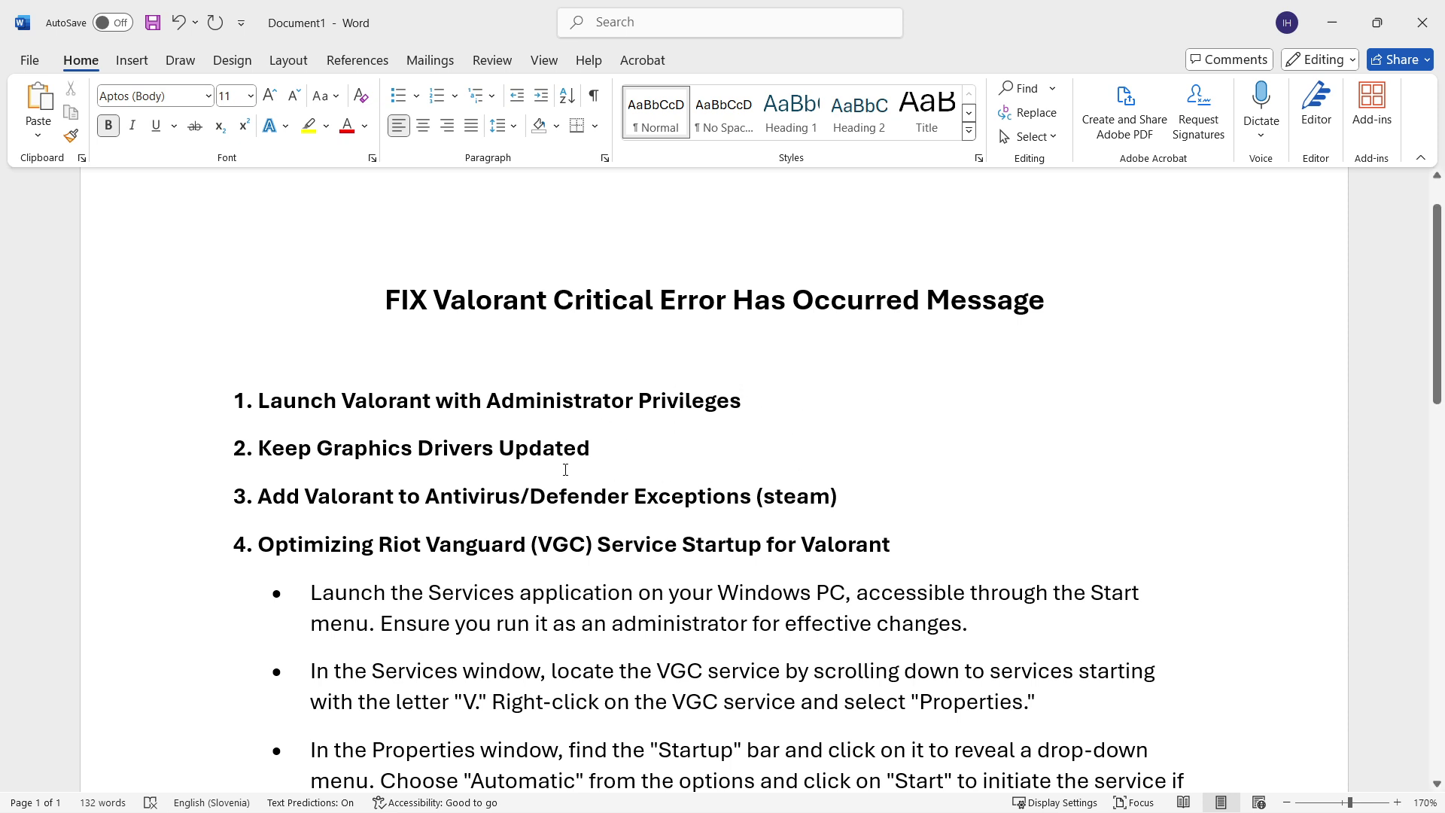
Step: Search Windows for 'steam', then close the search panel without launching anything
scroll(565, 470, "up", 1)
scroll(589, 411, "down", 1)
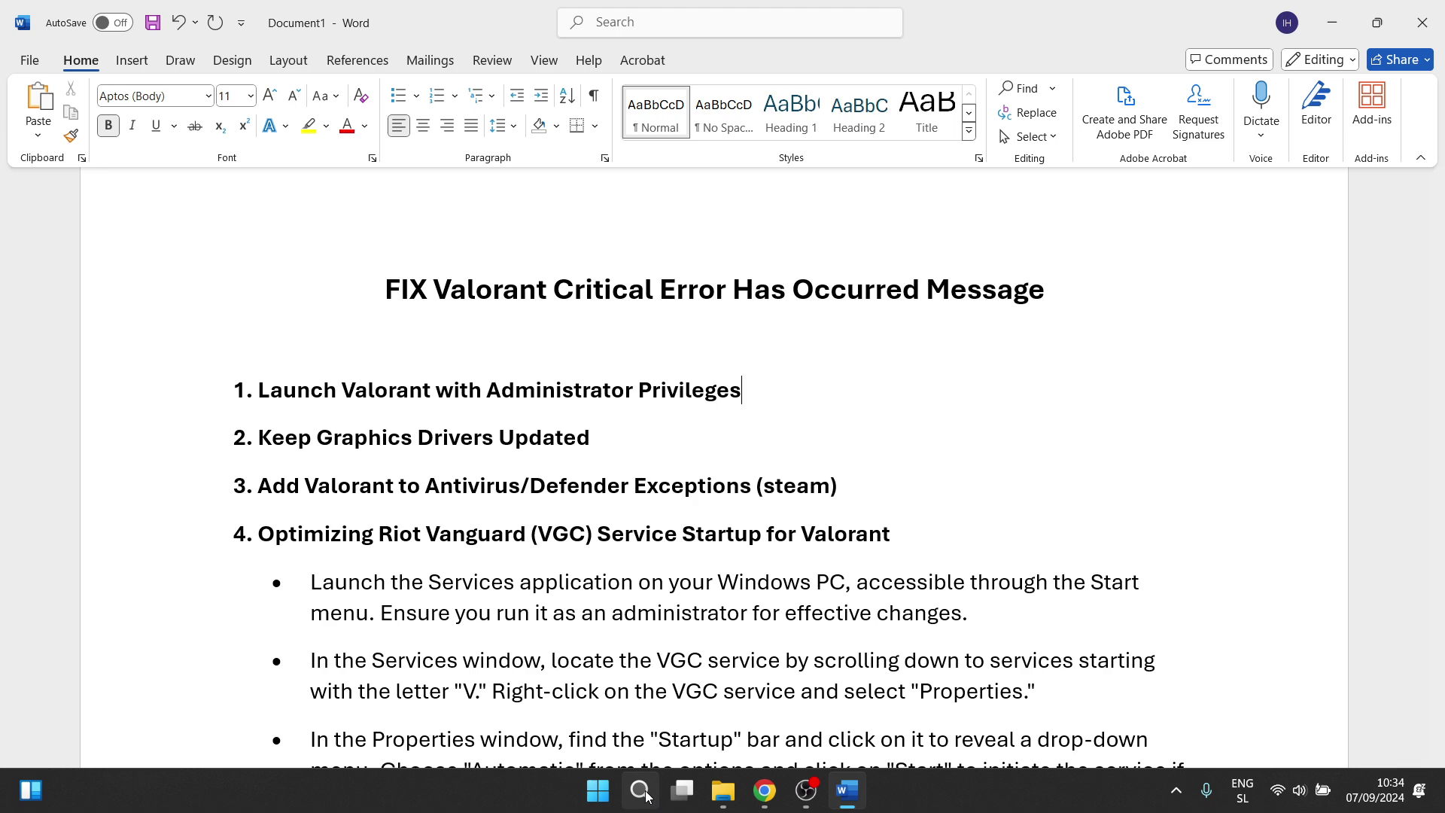
left_click(644, 793)
type("steam")
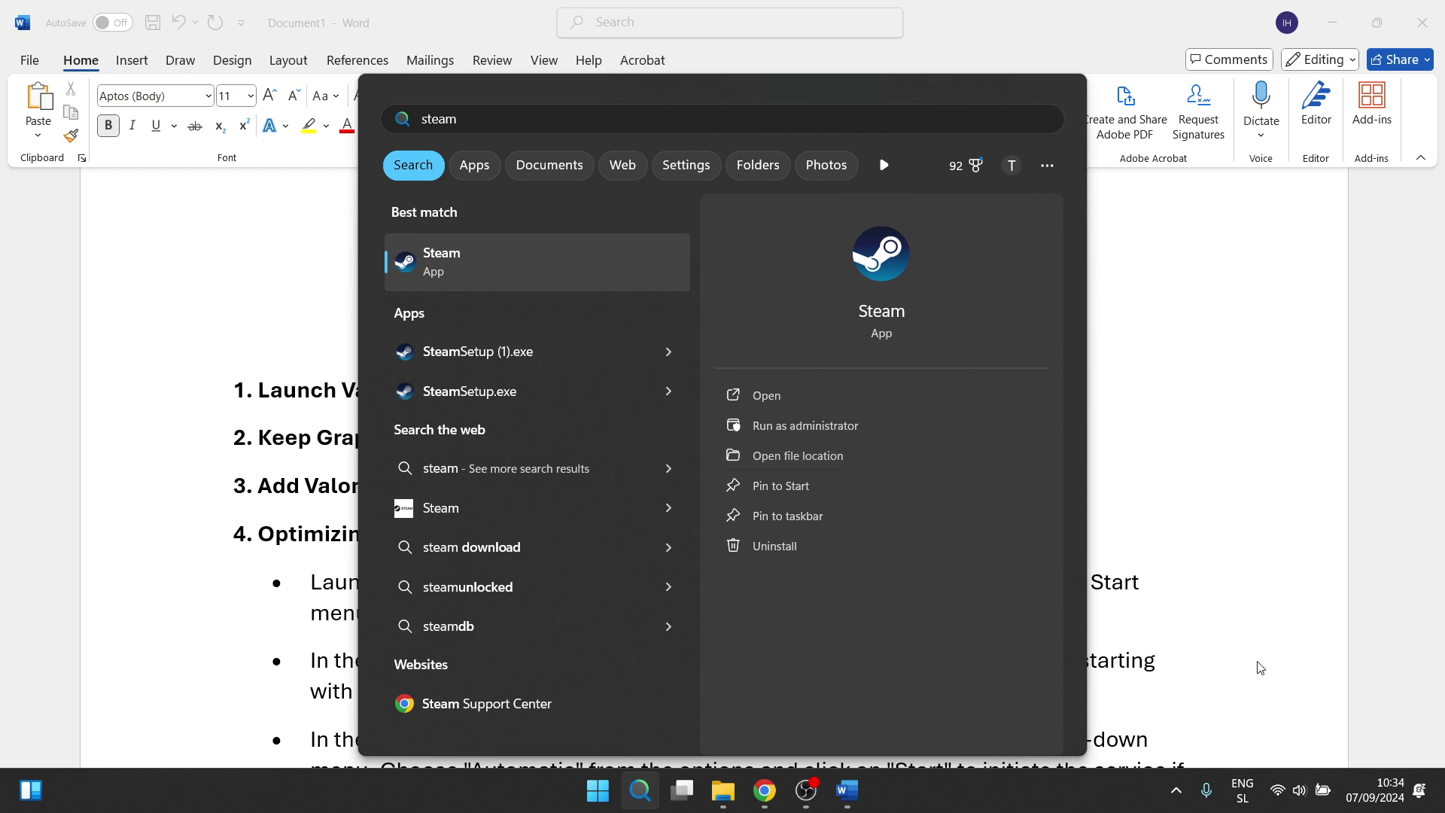
left_click(1168, 784)
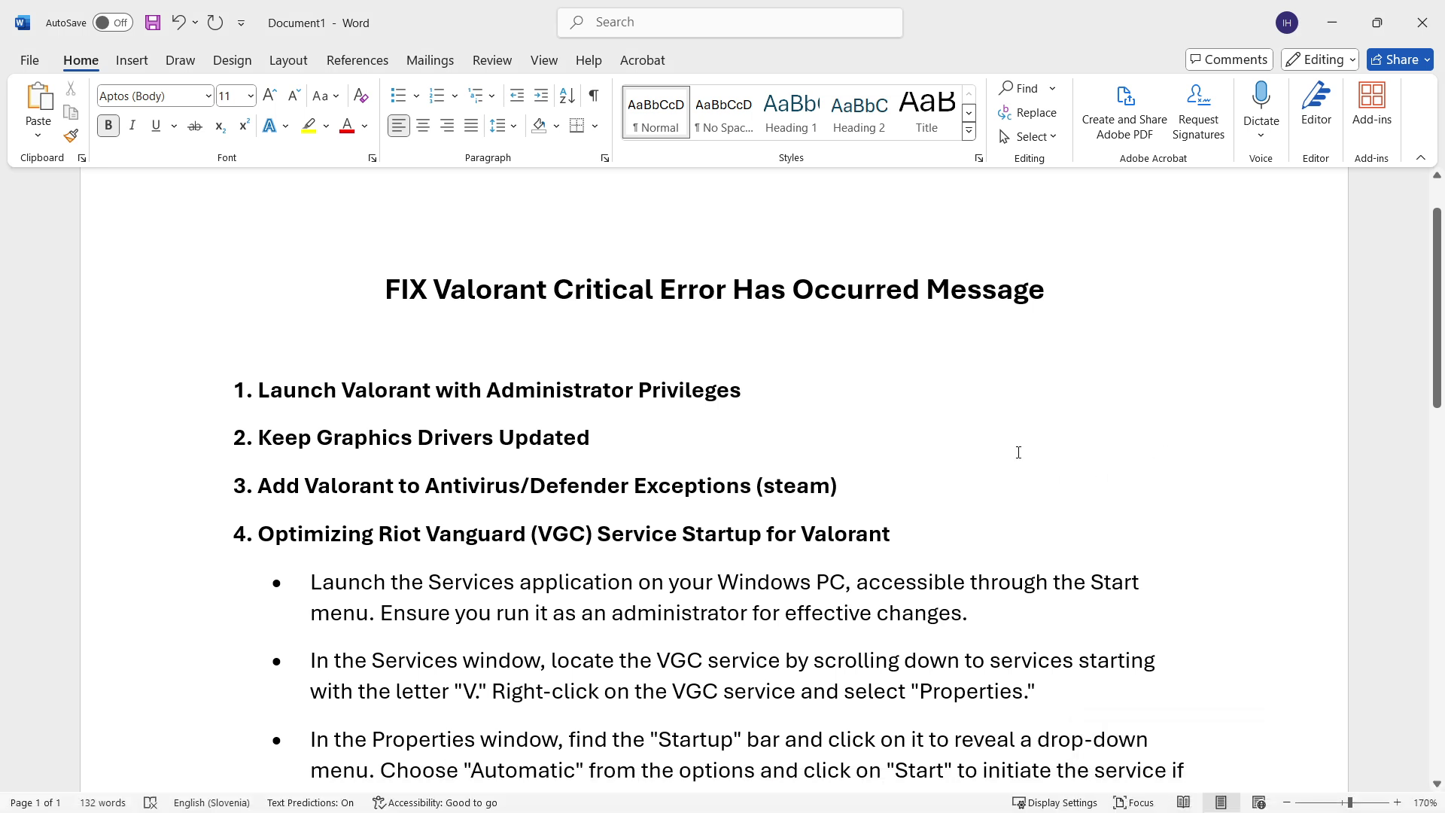
Step: Filter Task Manager's processes for 'steam', select Google Chrome, then close Task Manager
right_click(978, 787)
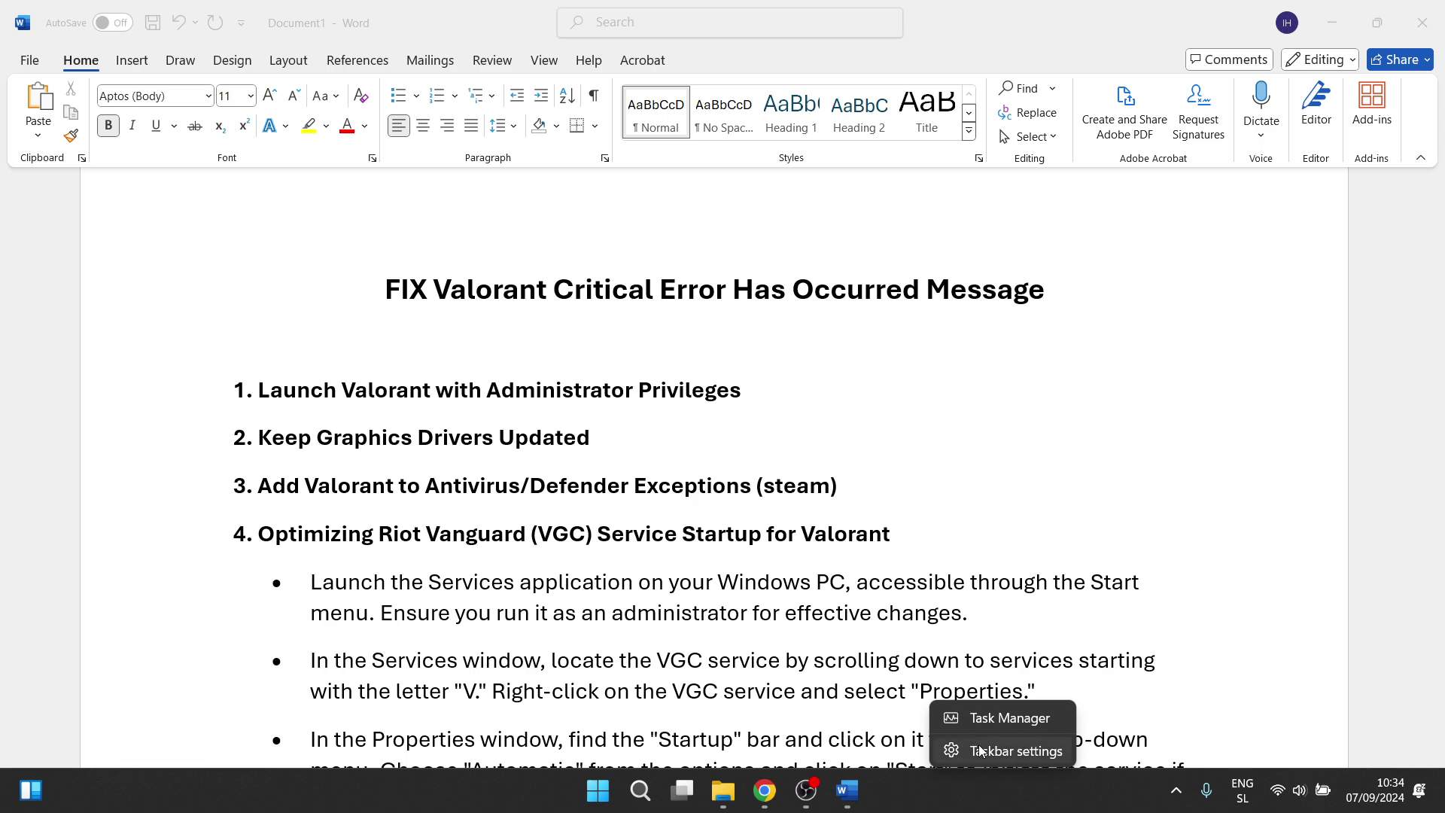
left_click(1002, 717)
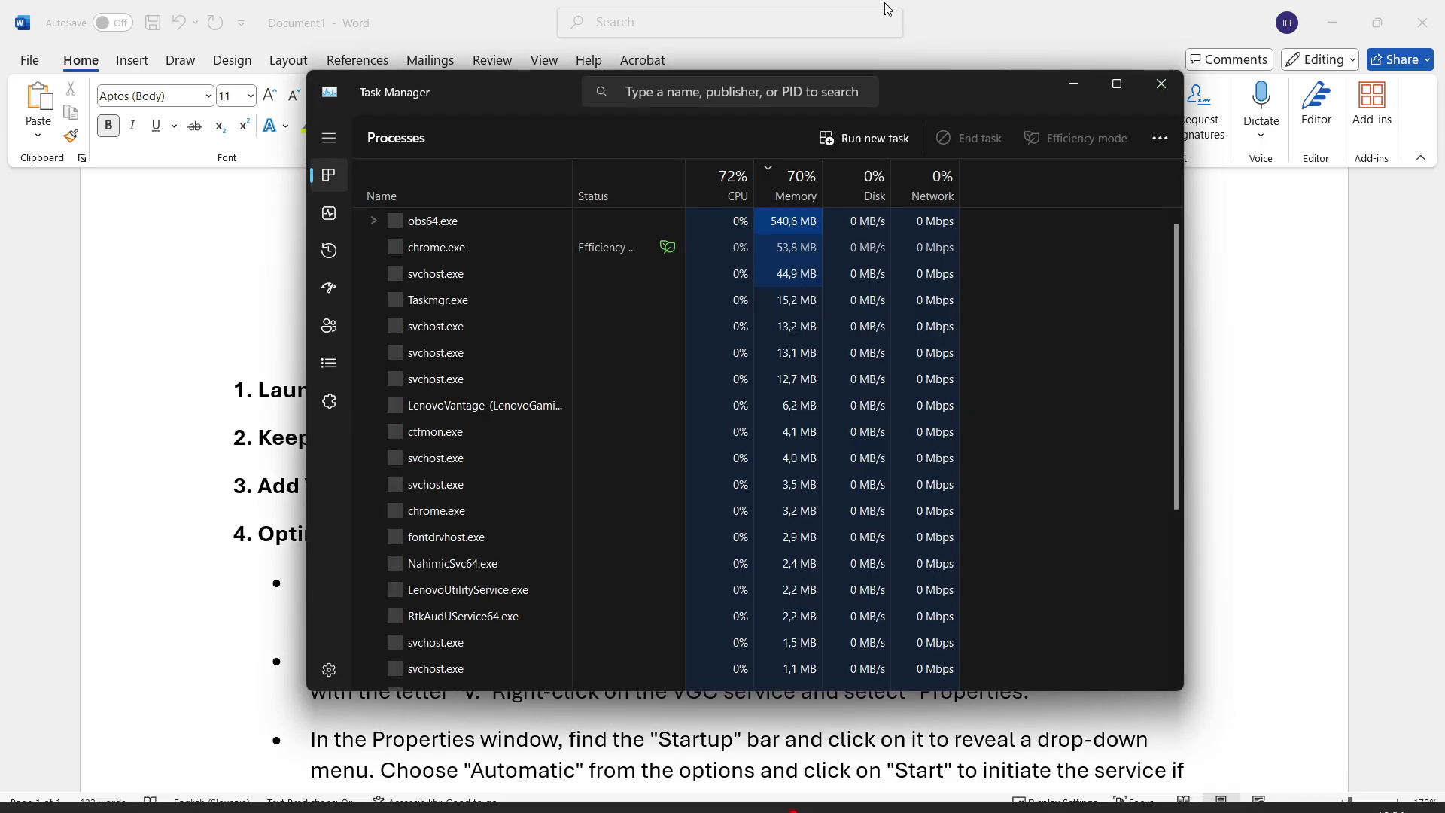
left_click(732, 88)
type("steam")
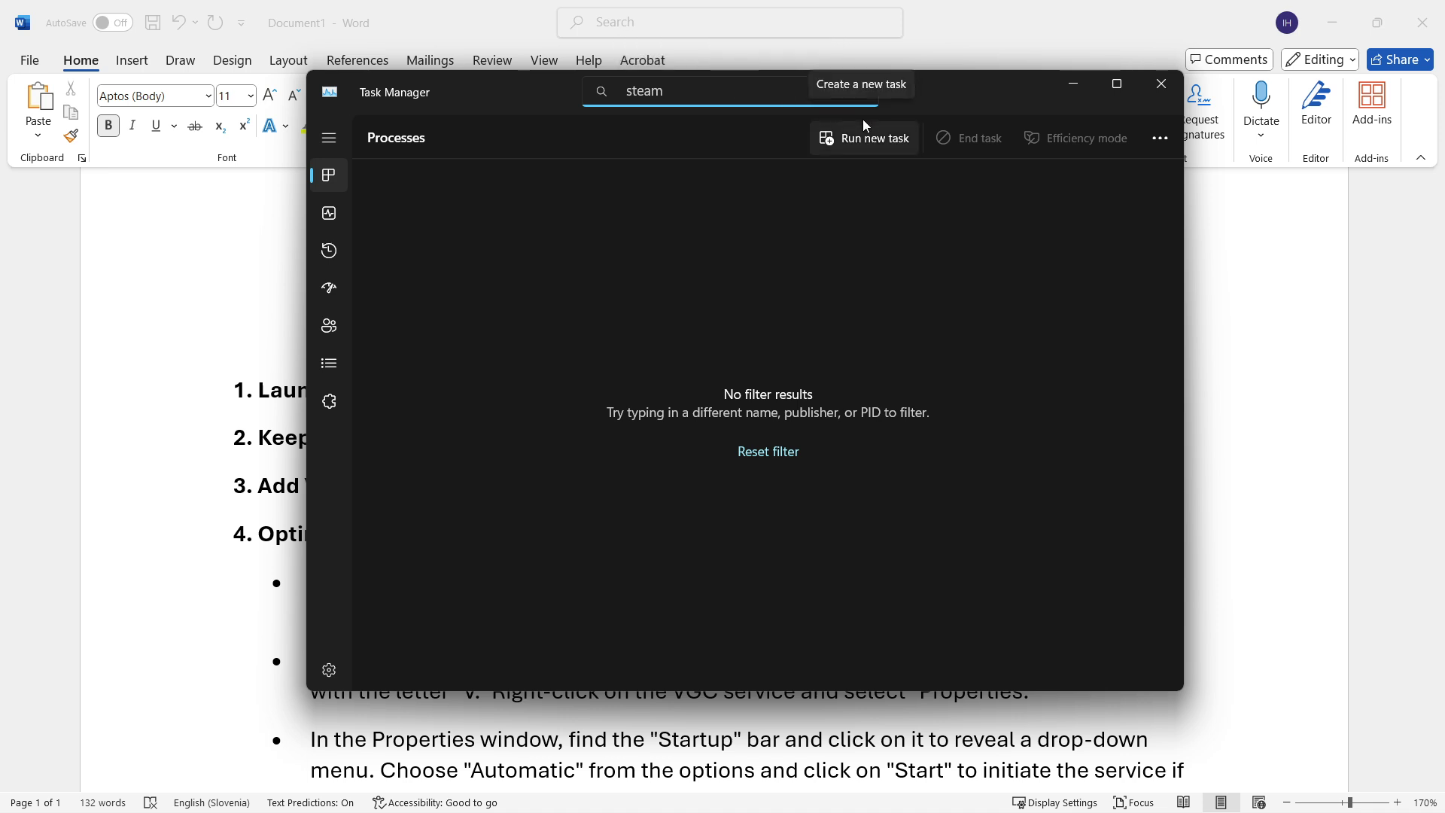
key("BackSpace")
key("BackSpace")
key("BackSpace")
key("BackSpace")
key("BackSpace")
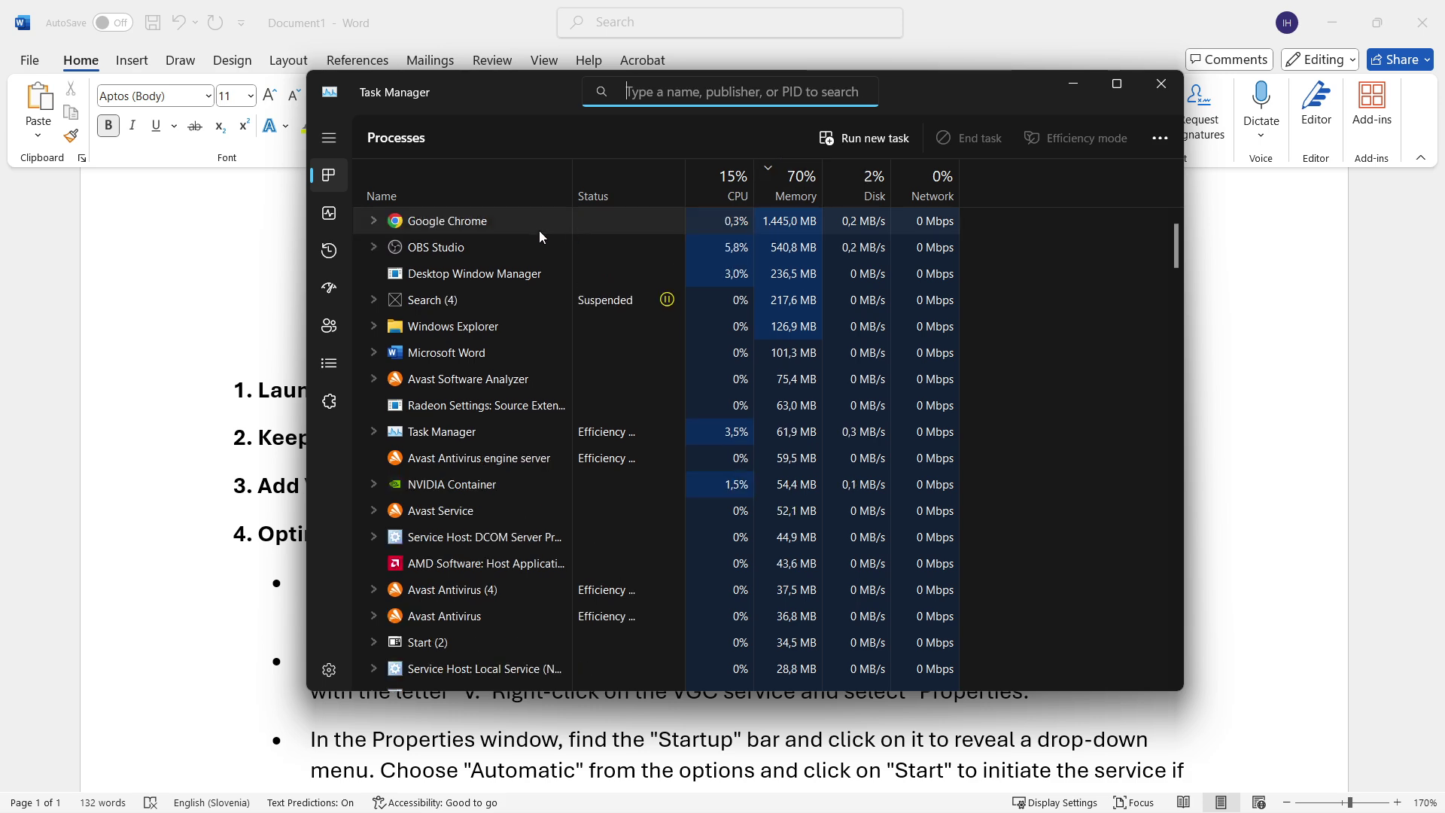
left_click(483, 220)
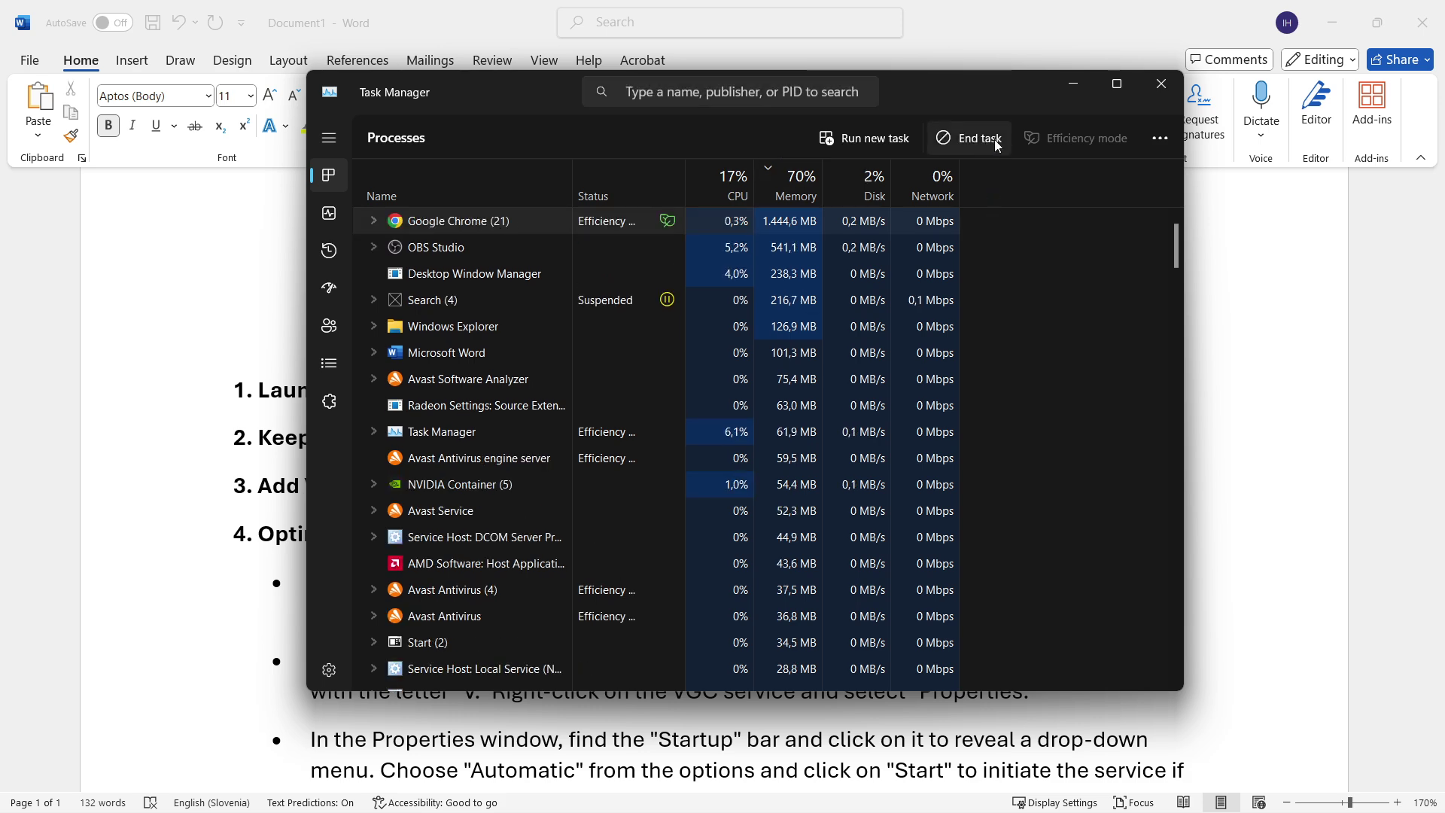
left_click(1165, 85)
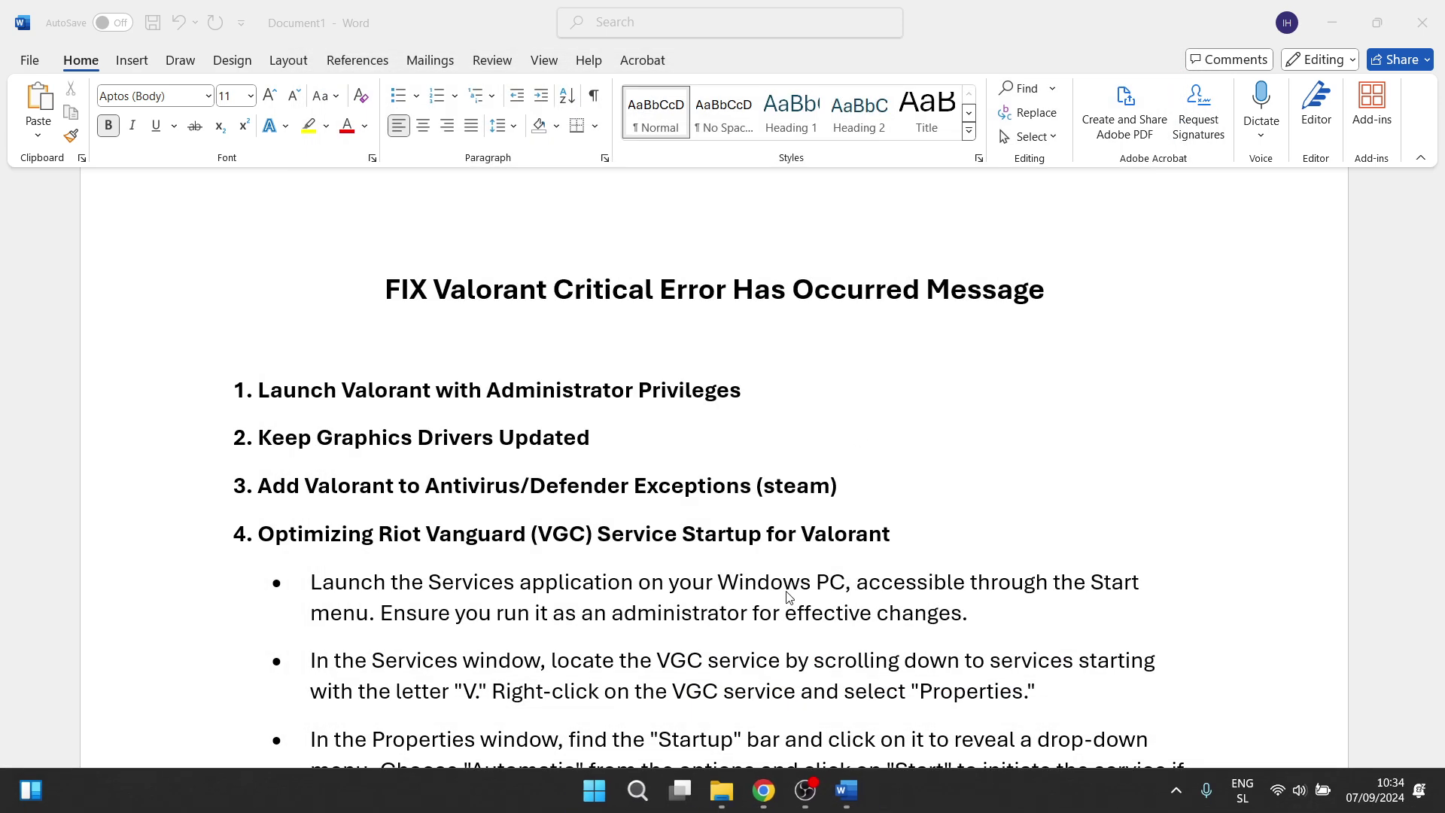
Step: Search for 'steam' and launch Steam with administrator privileges
left_click(636, 792)
type("ste")
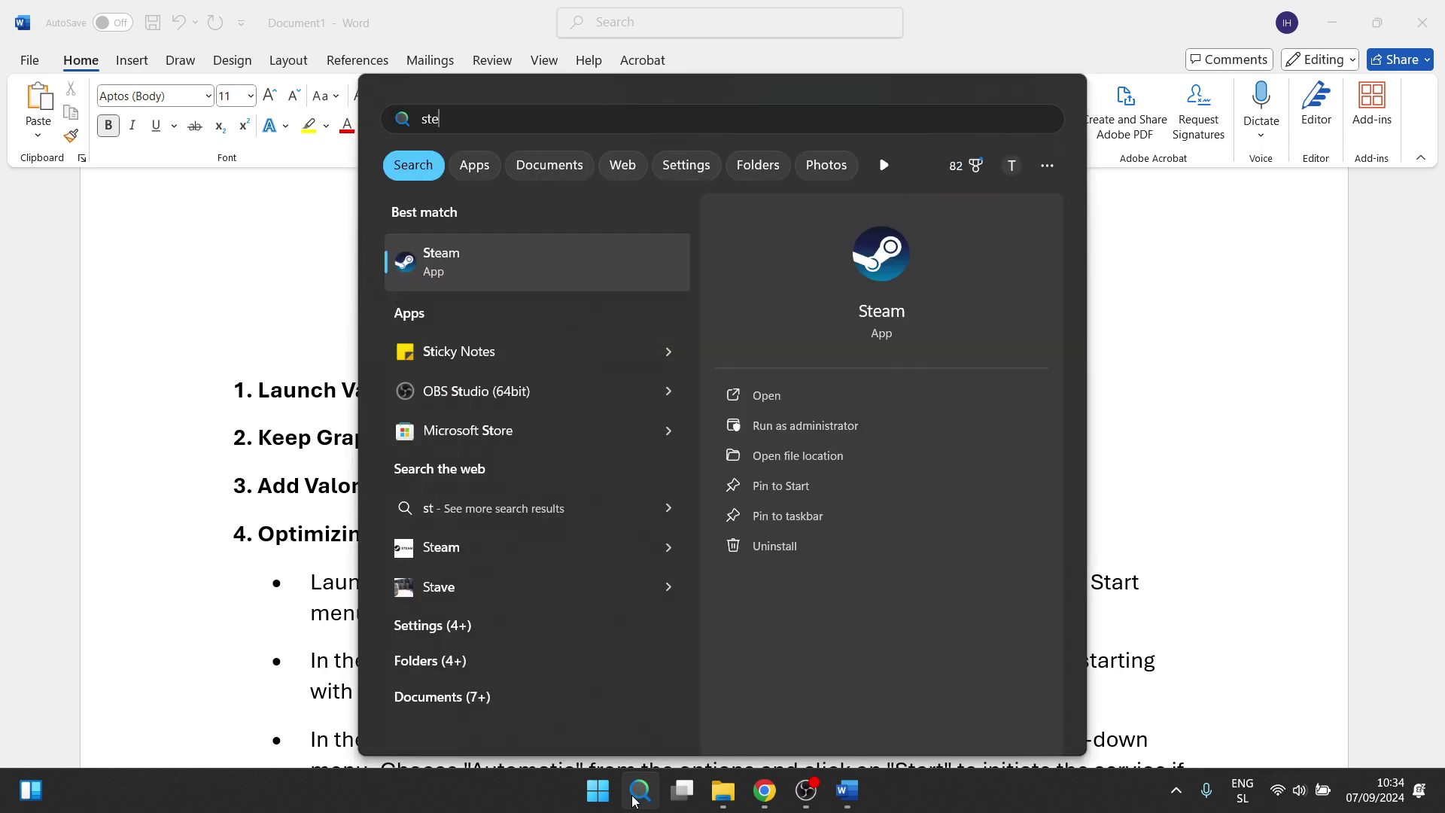
type("am")
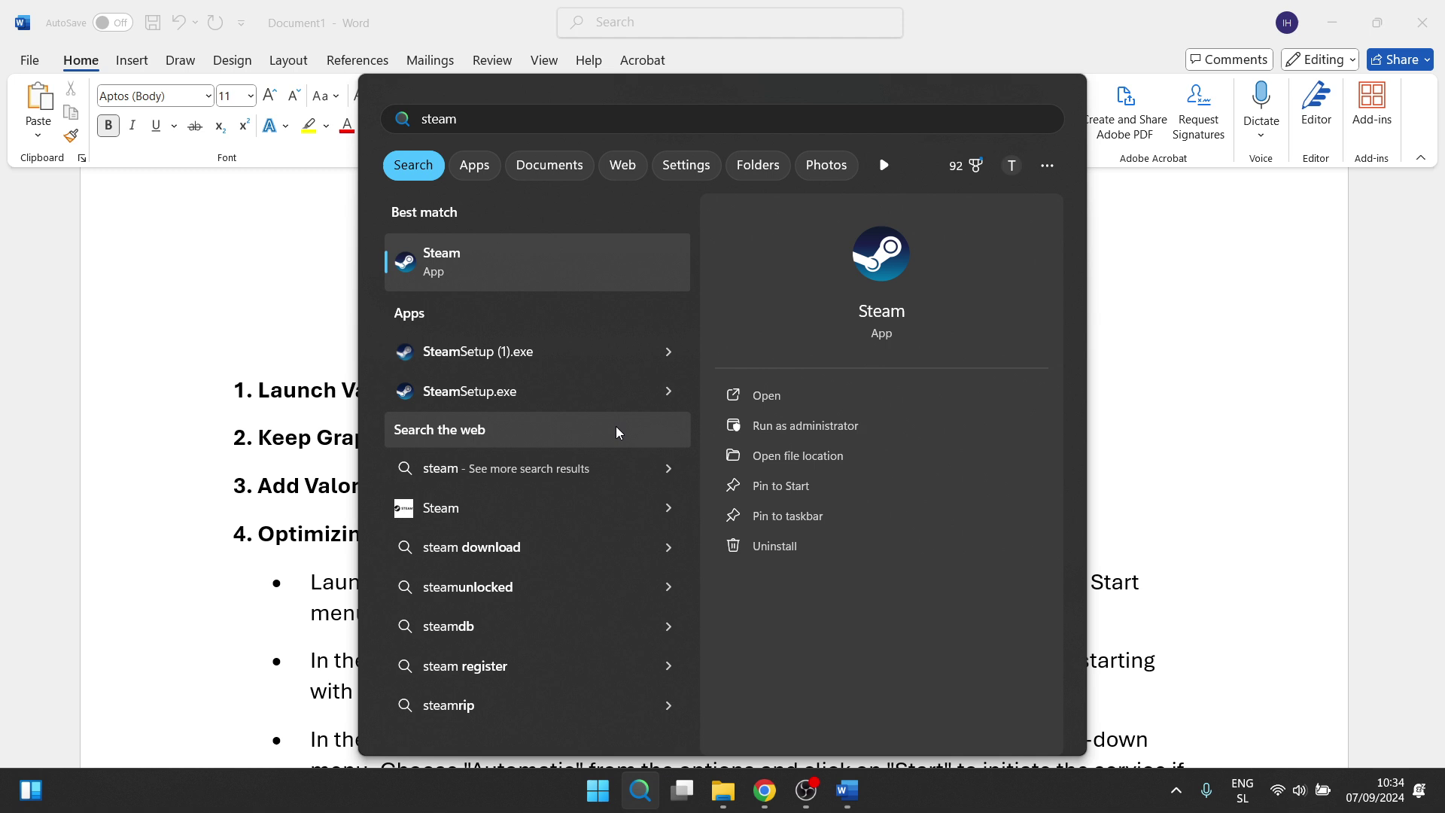
right_click(536, 268)
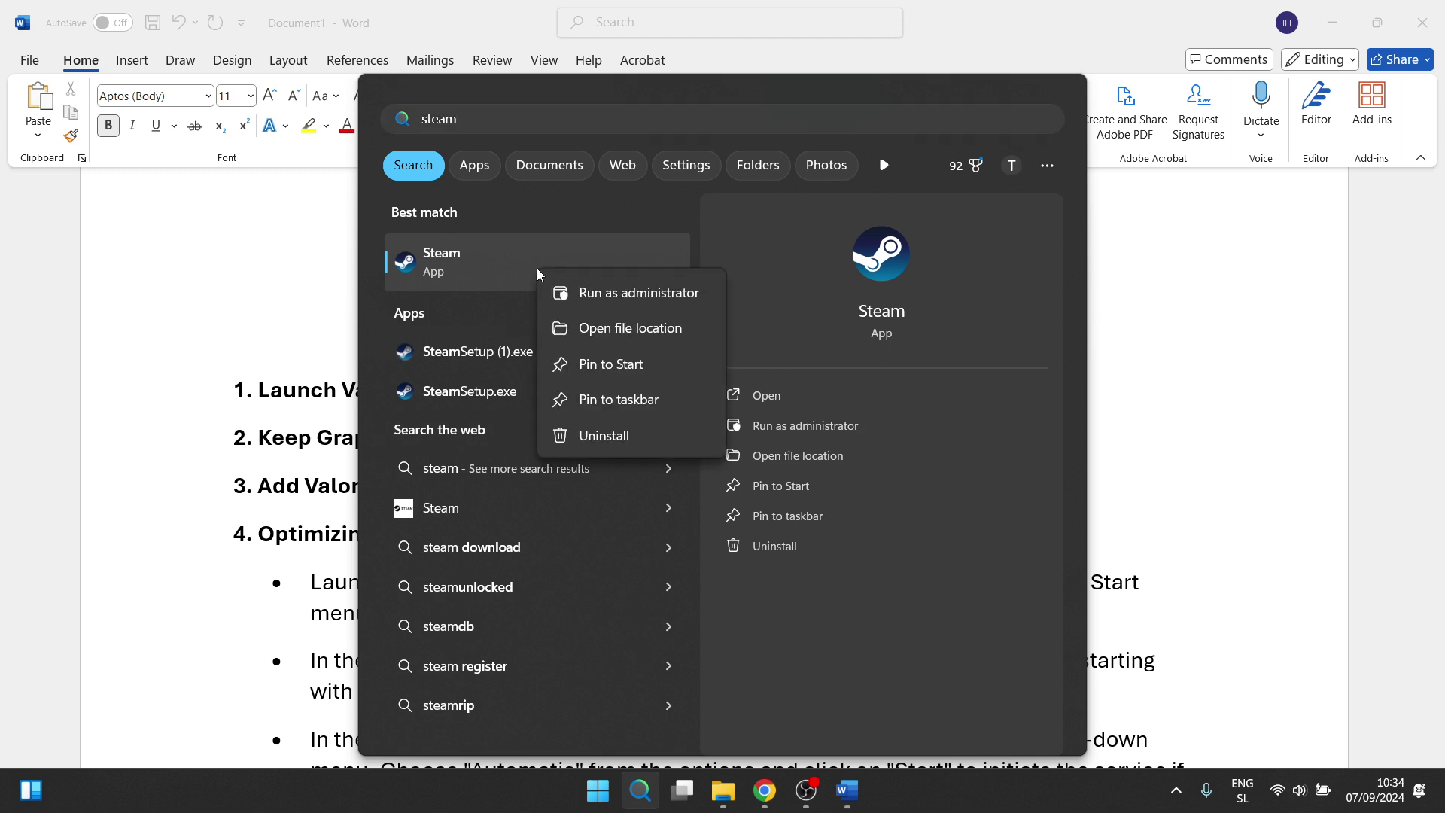
left_click(613, 293)
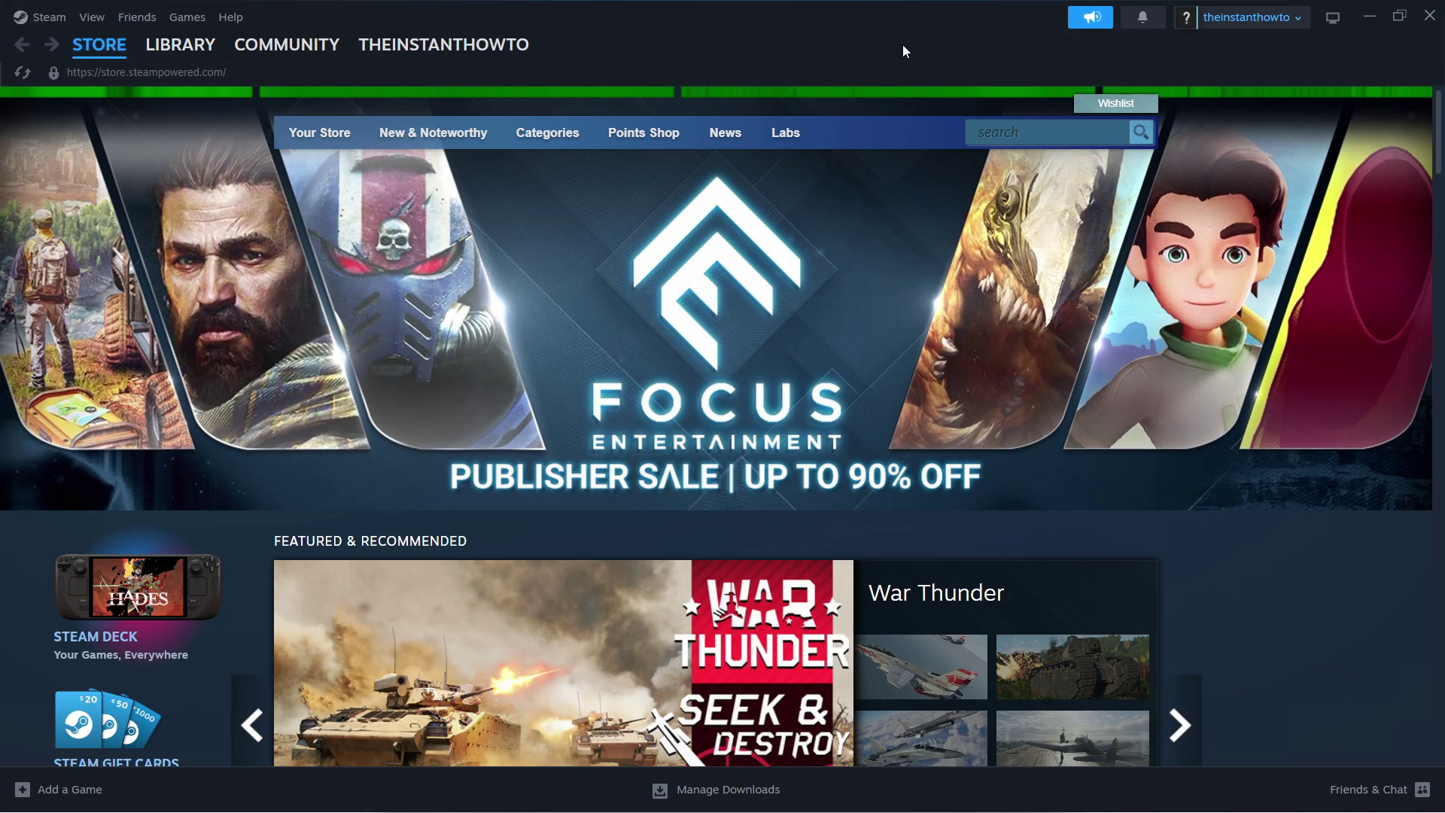
Step: Open the Once Human page from the Steam library, then close the Steam window
left_click(176, 47)
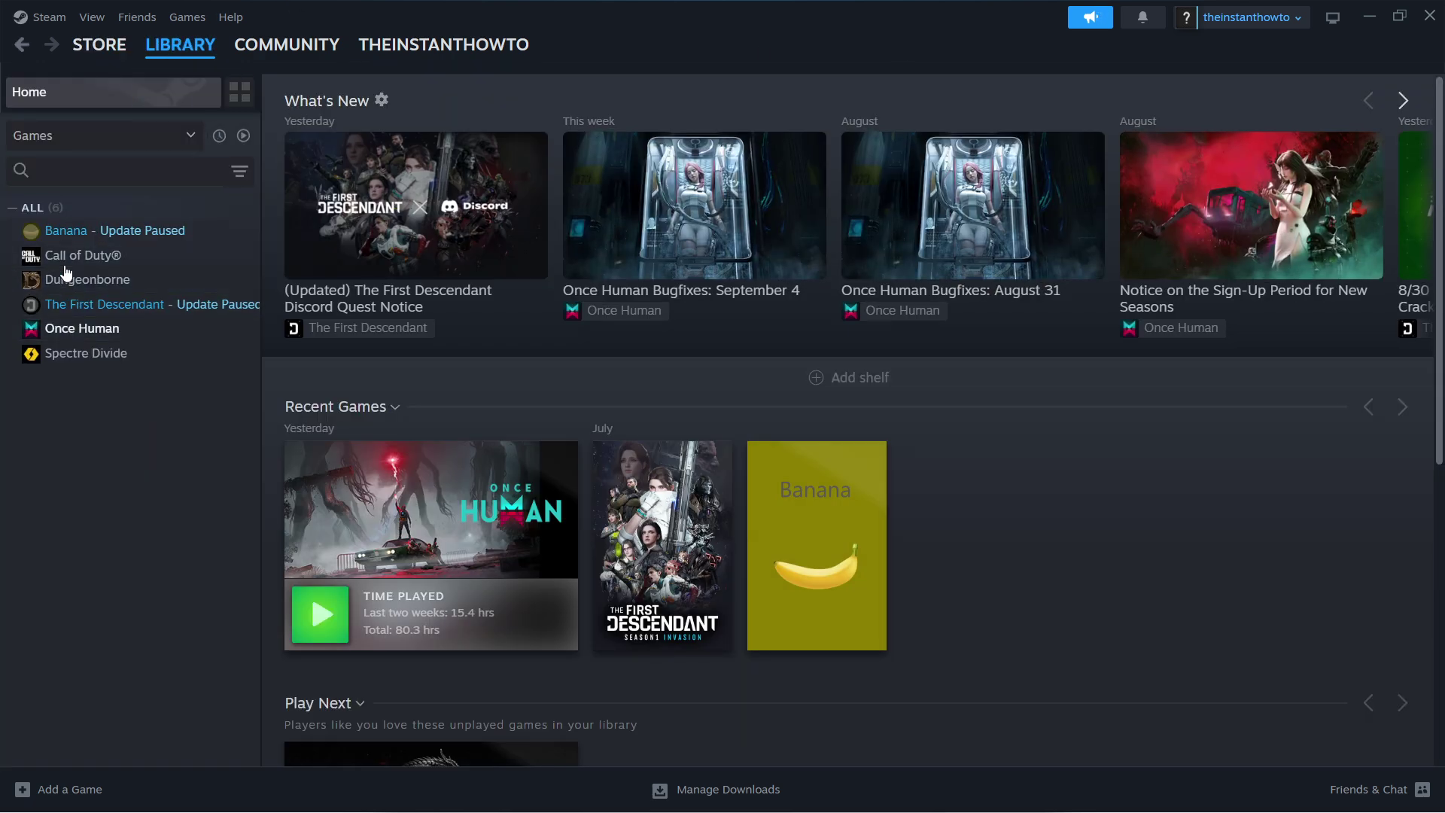
left_click(100, 329)
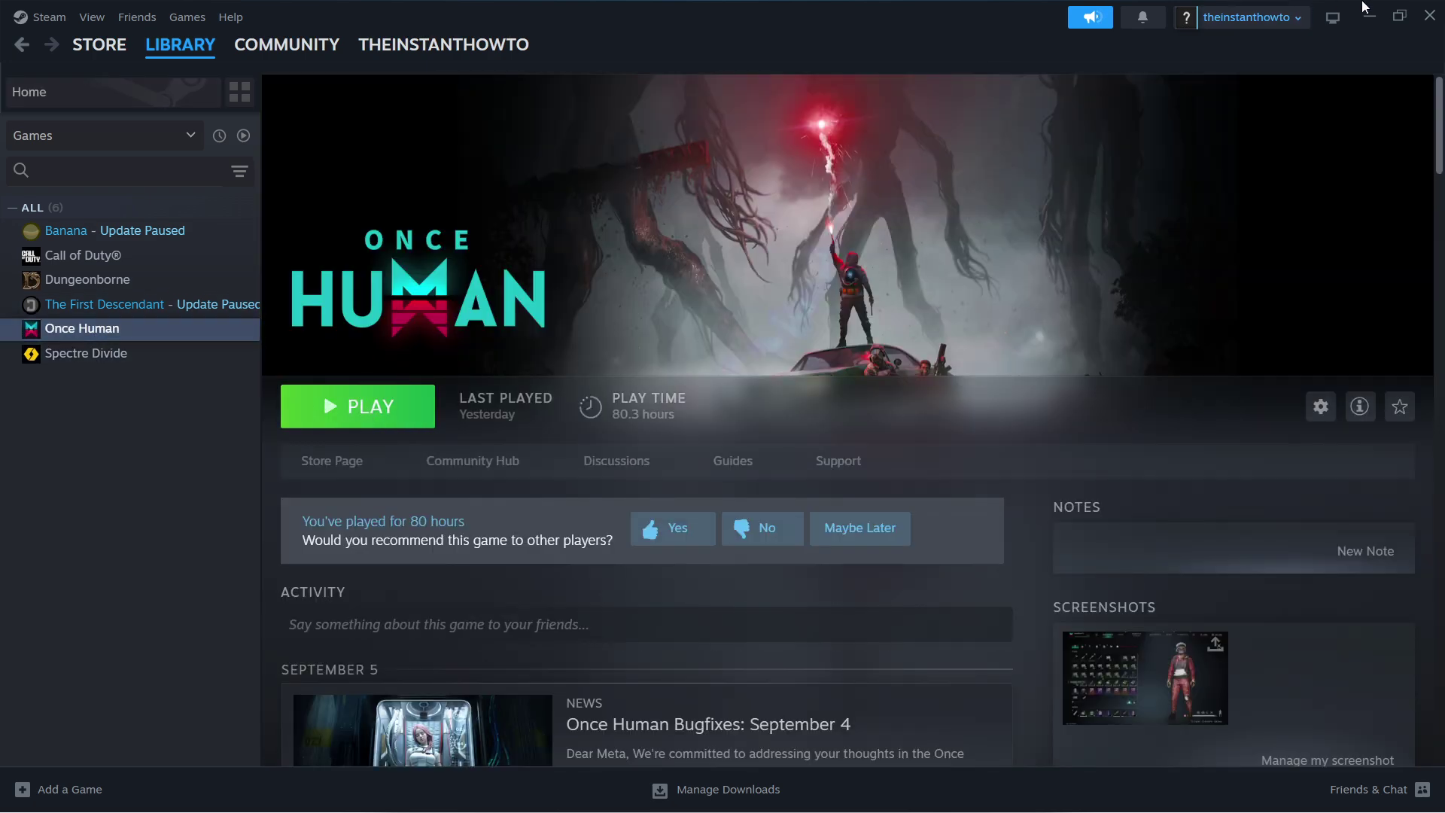
left_click(1428, 11)
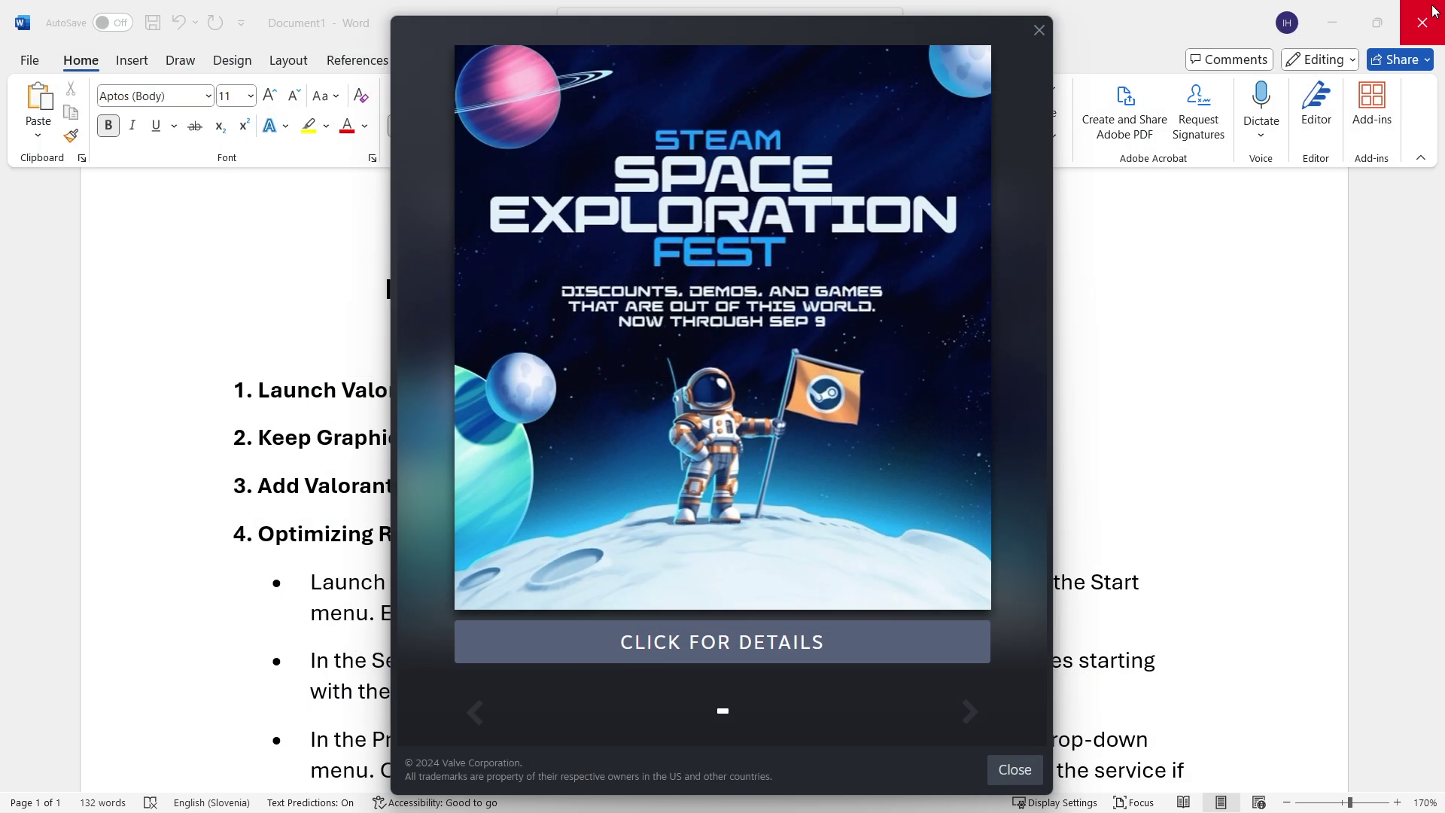
Step: Dismiss the Steam sale popup, open Device Manager past the standard-user warning, and centre its window
left_click(1034, 40)
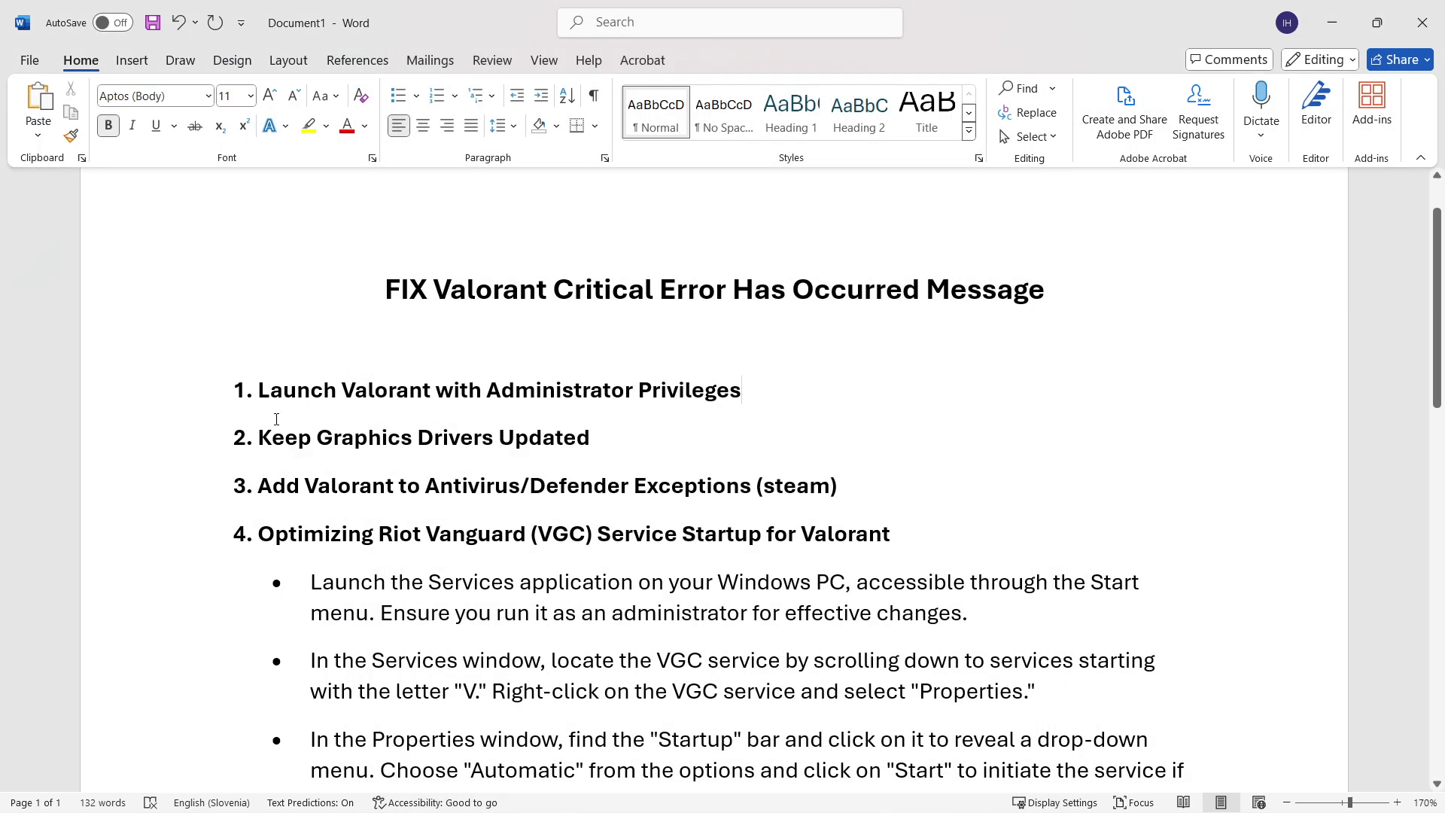
mouse_move(723, 806)
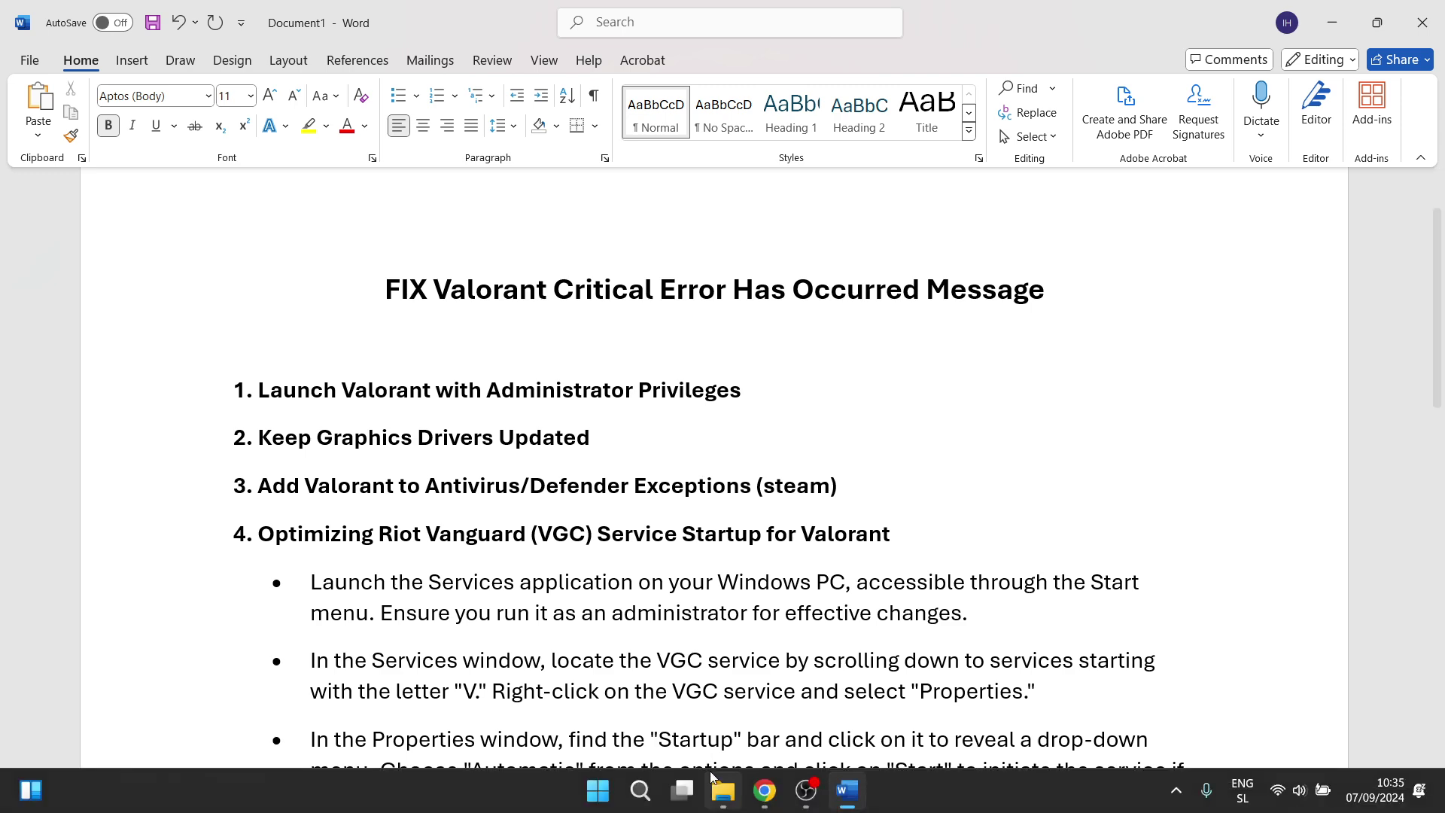
left_click(638, 796)
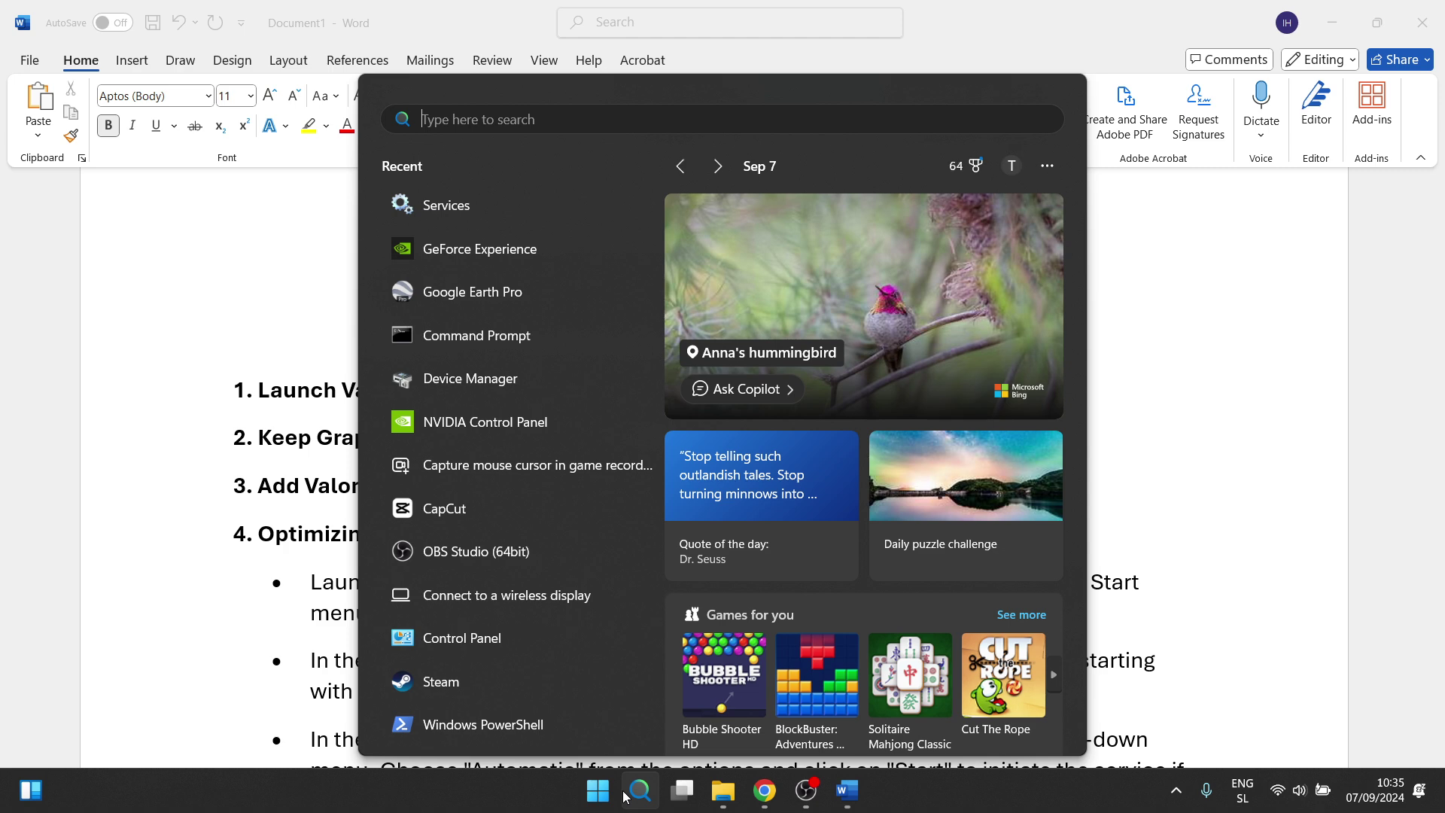
type("device")
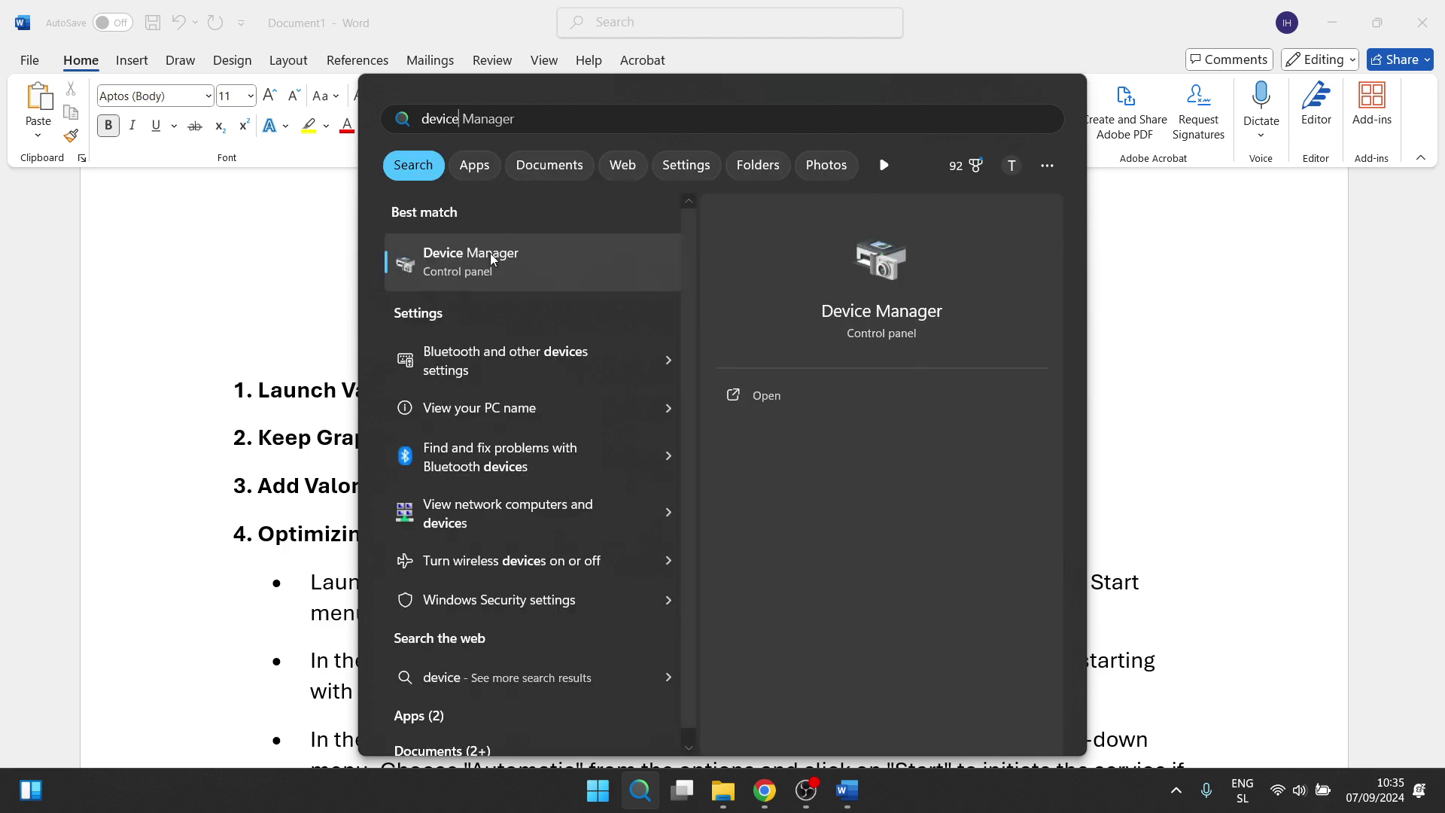
left_click(494, 257)
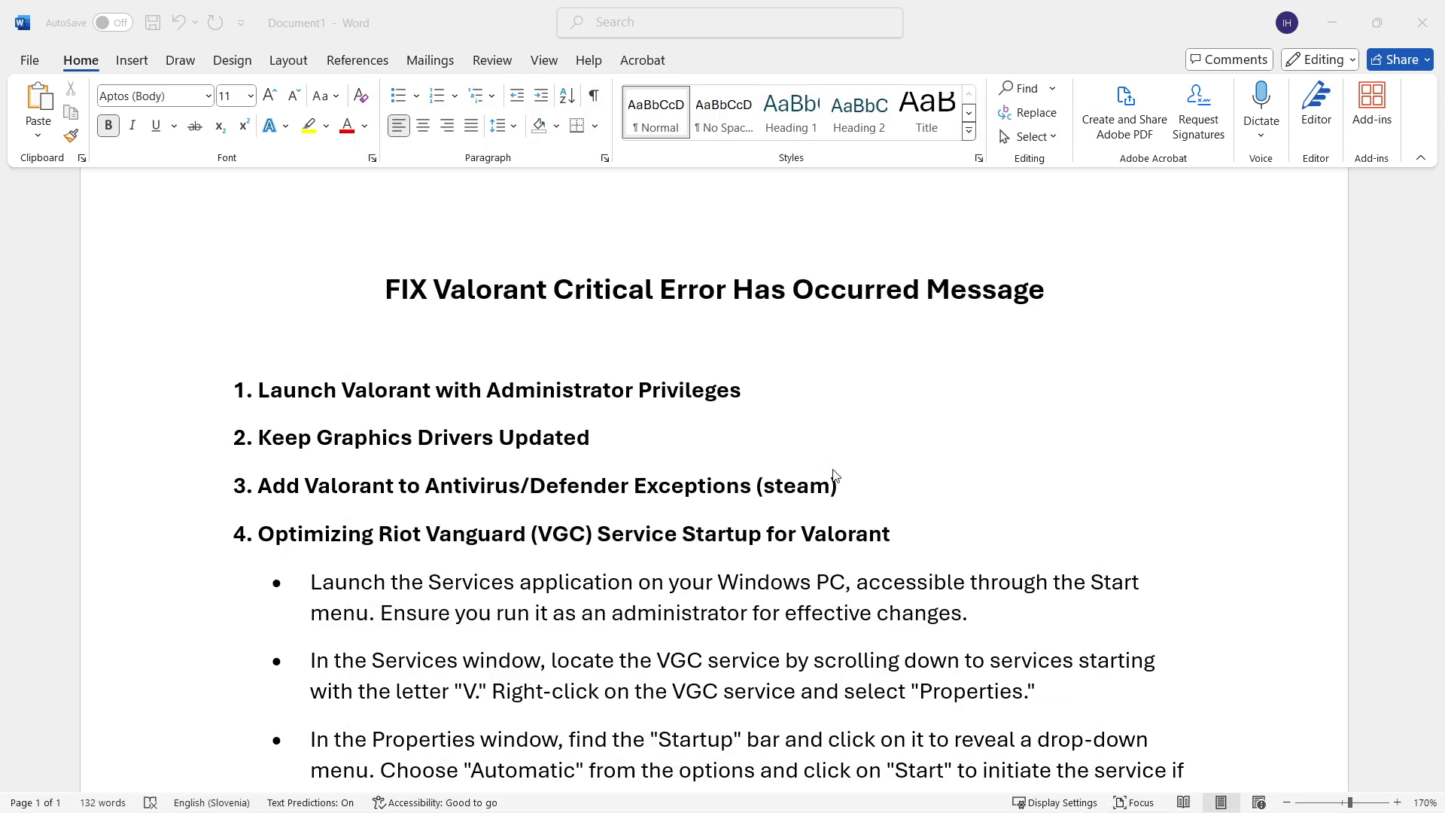
left_click(867, 465)
left_click_drag(447, 58, 742, 111)
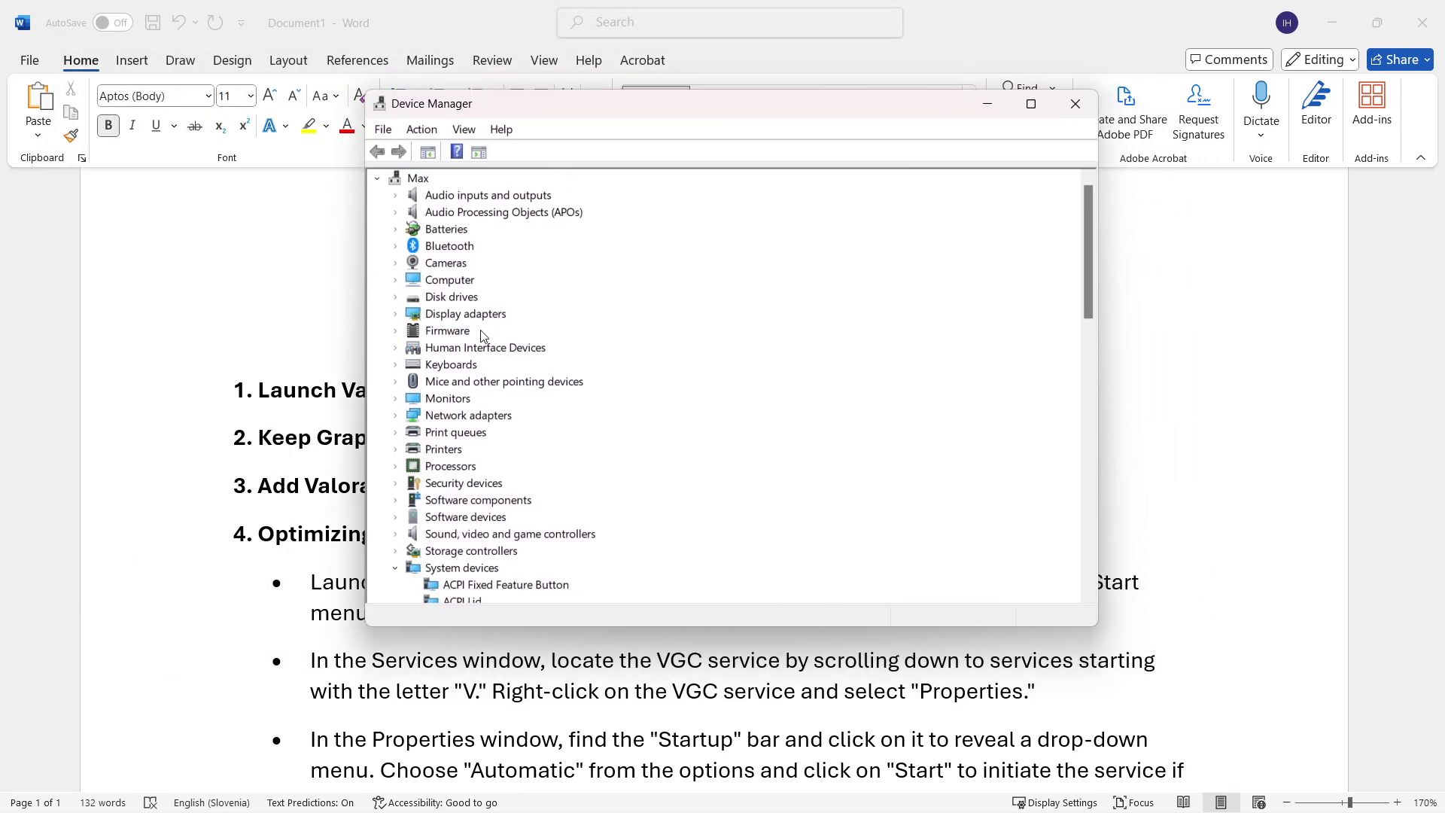
Step: Expand Display adapters and view the AMD Radeon(TM) Graphics context options without opening Properties
left_click(396, 315)
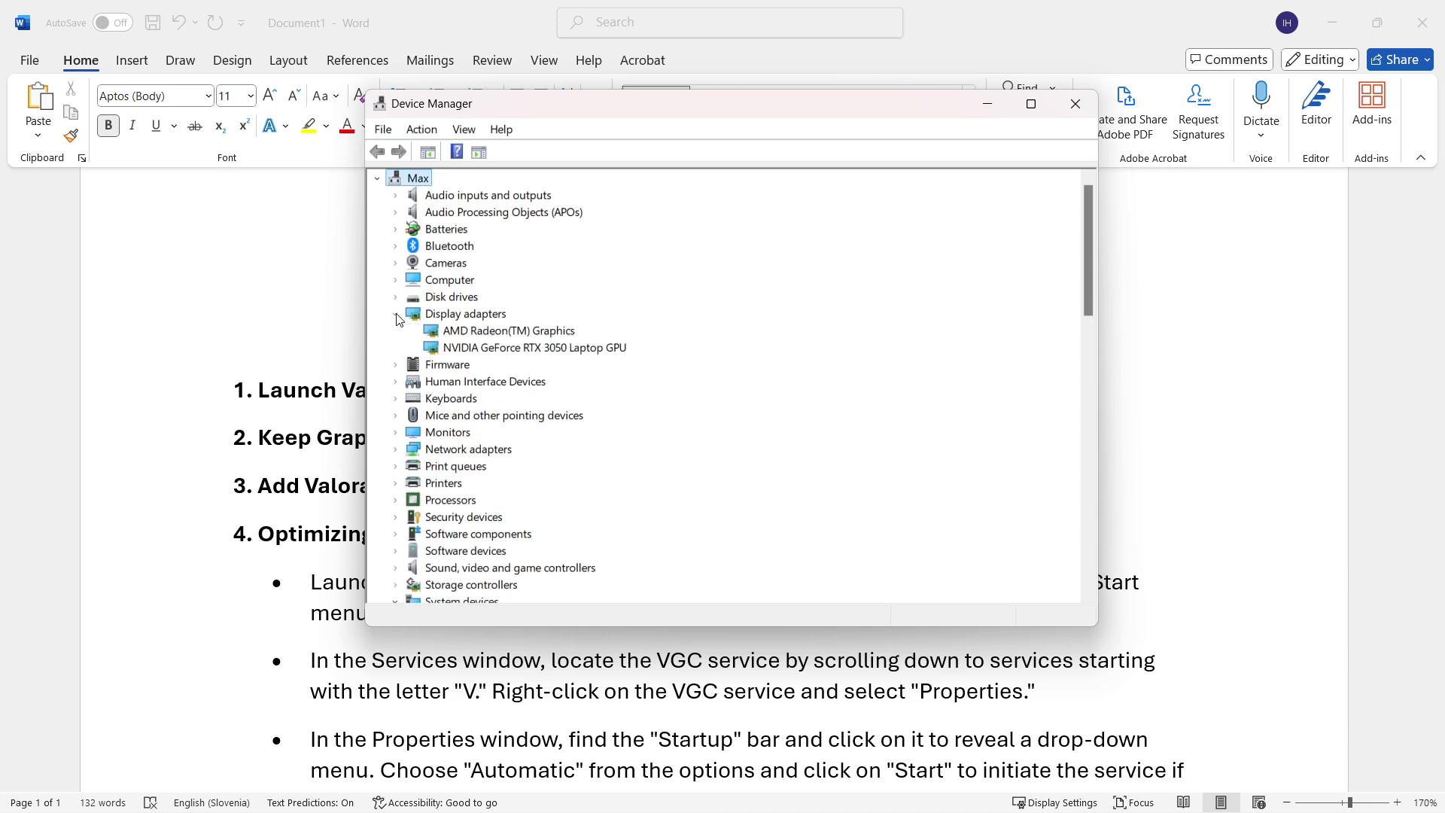
left_click(468, 332)
left_click(463, 349)
right_click(507, 333)
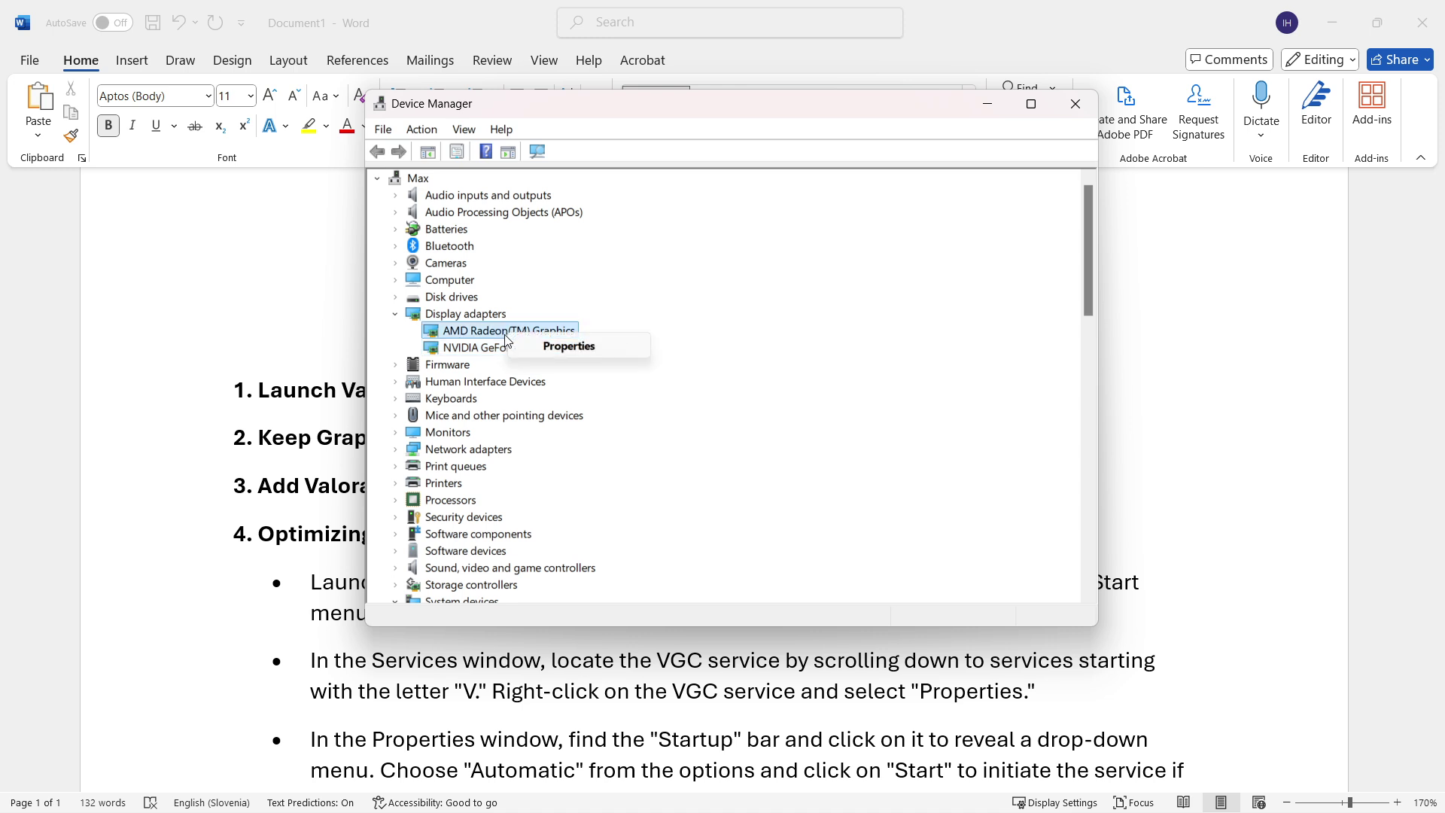
left_click(463, 350)
right_click(469, 333)
left_click(450, 334)
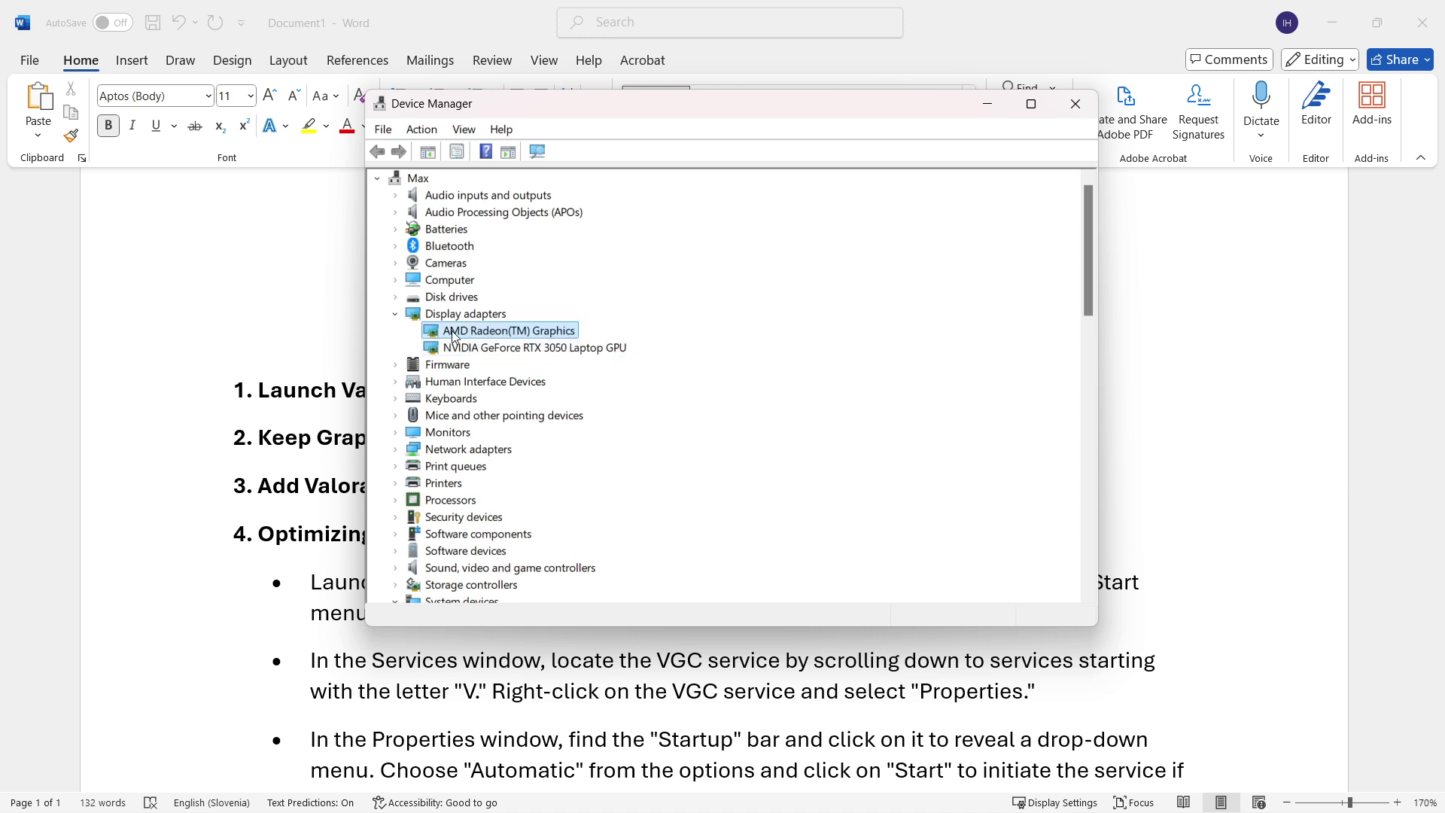
right_click(450, 334)
left_click(435, 330)
right_click(560, 332)
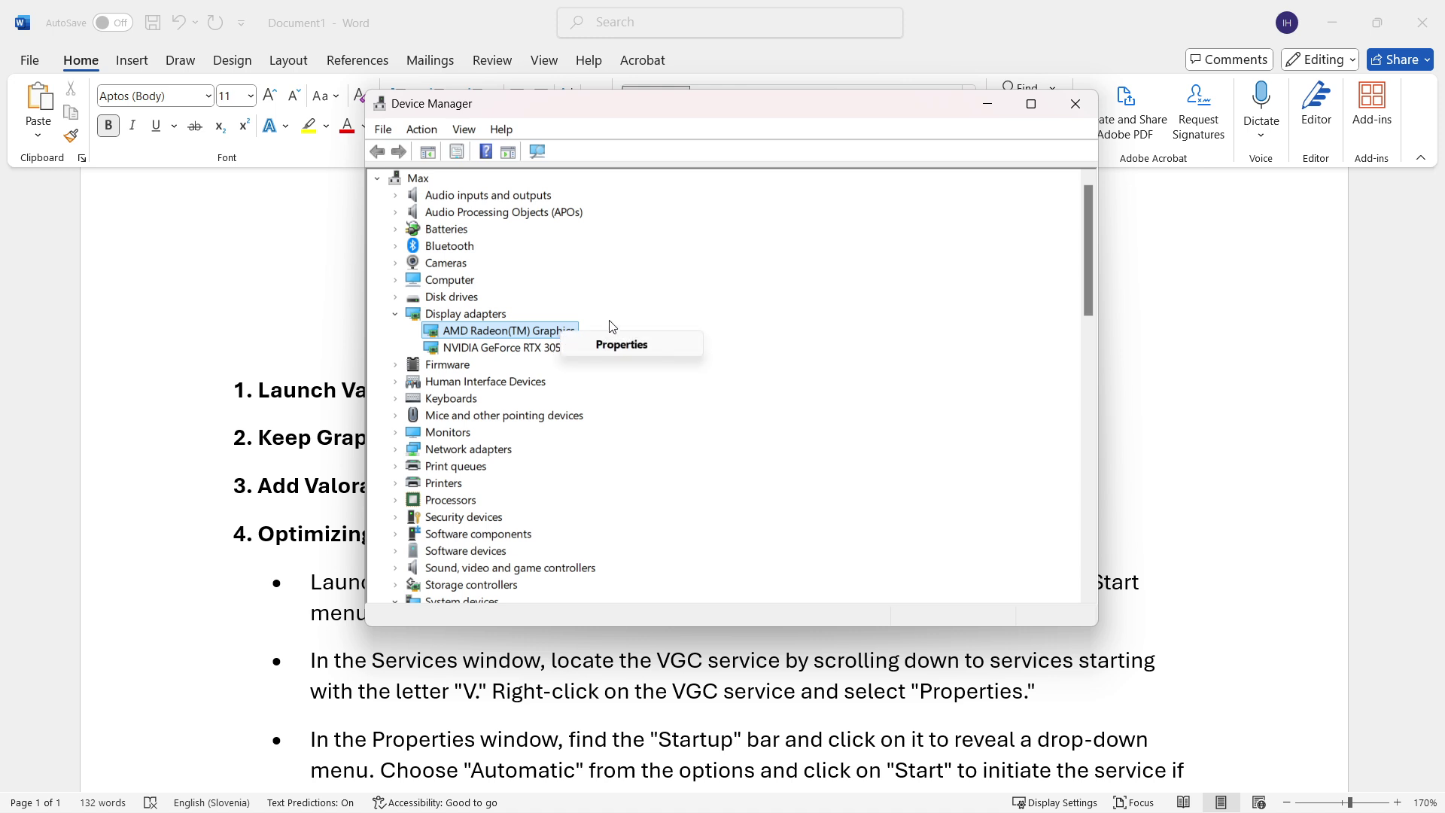
left_click(509, 335)
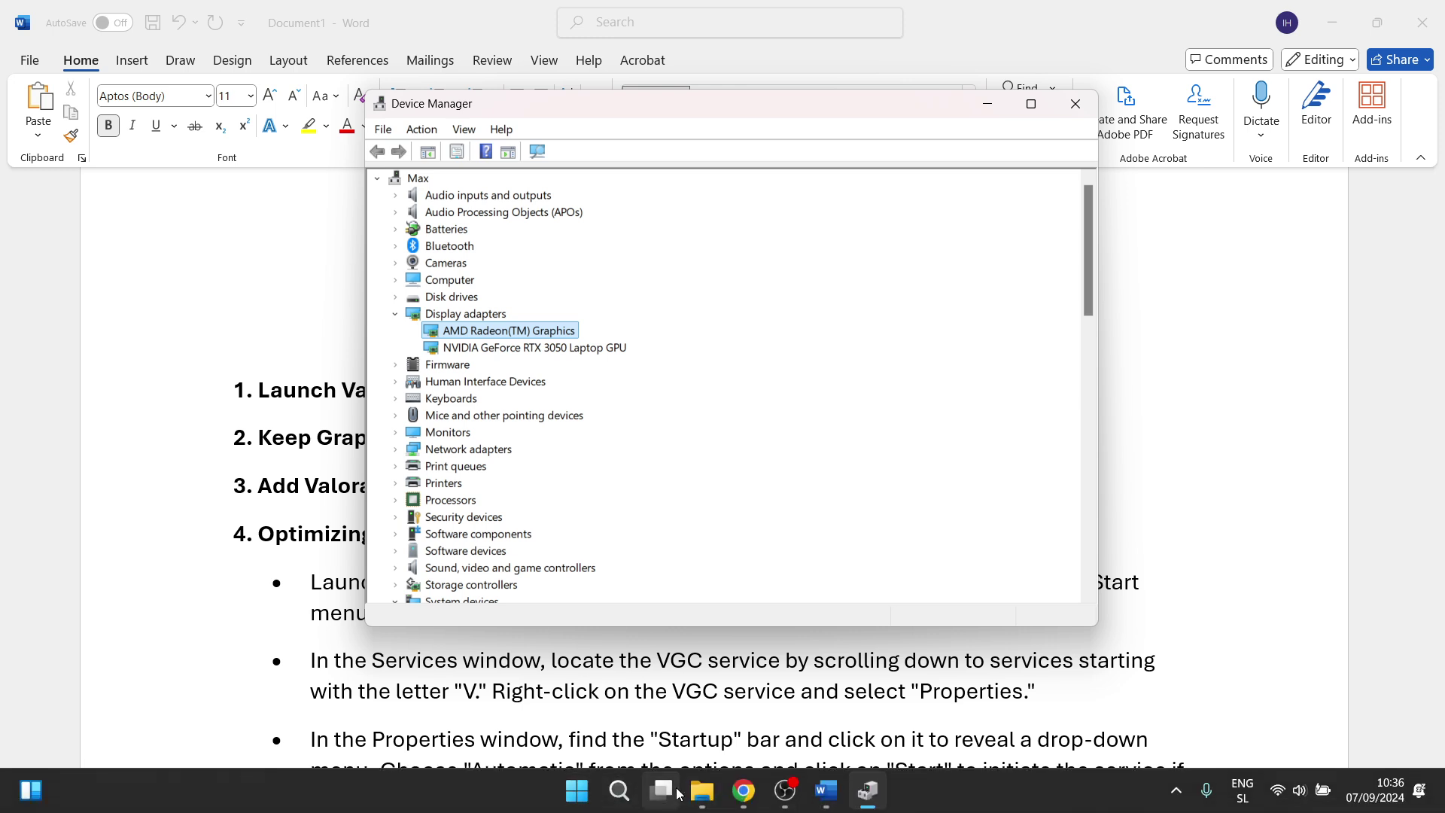
Step: Search Windows for 'amd', replace the query with 'gefor', then close the search panel
left_click(619, 791)
type("amd")
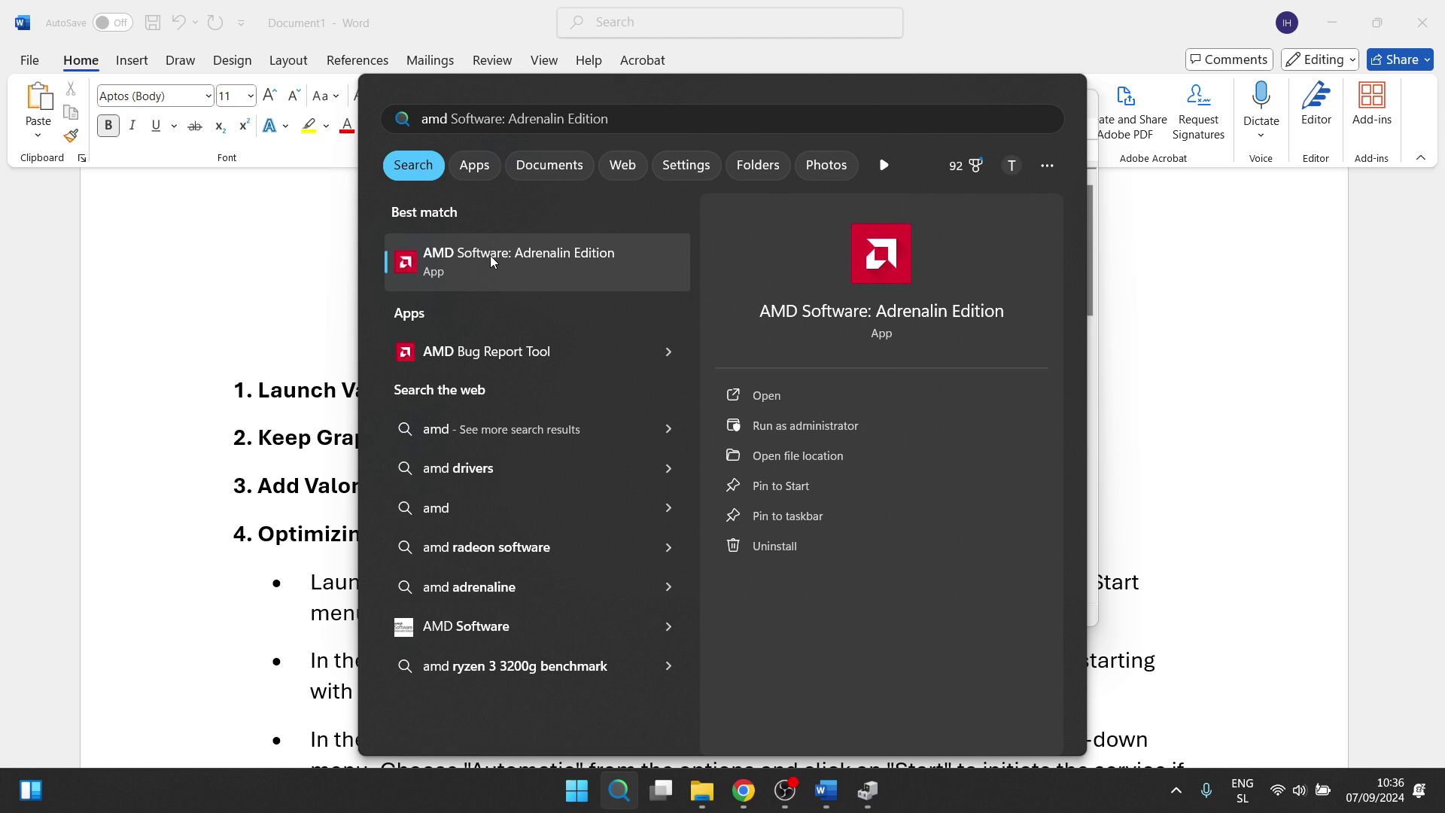
left_click(393, 125)
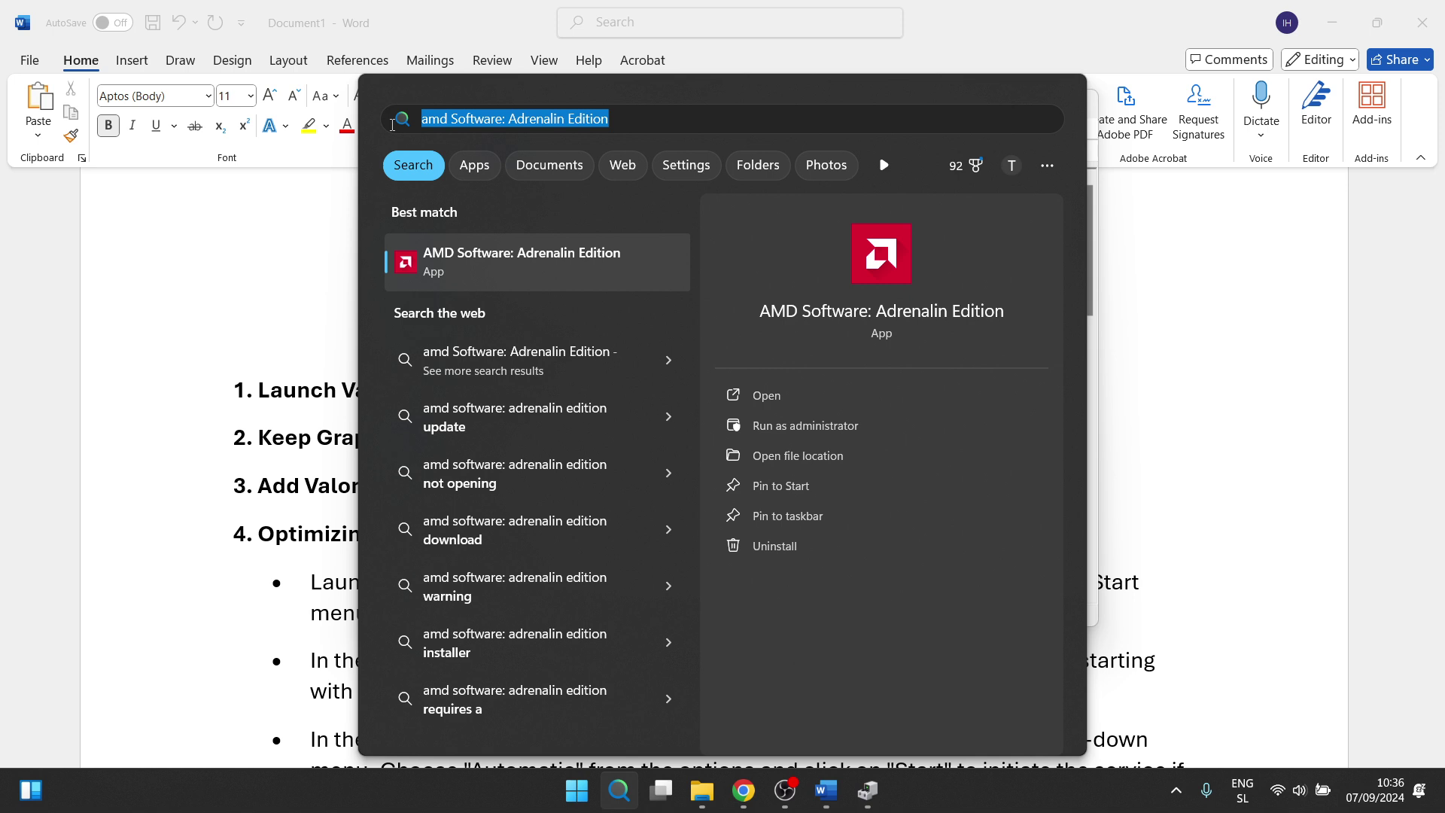
type("gefor")
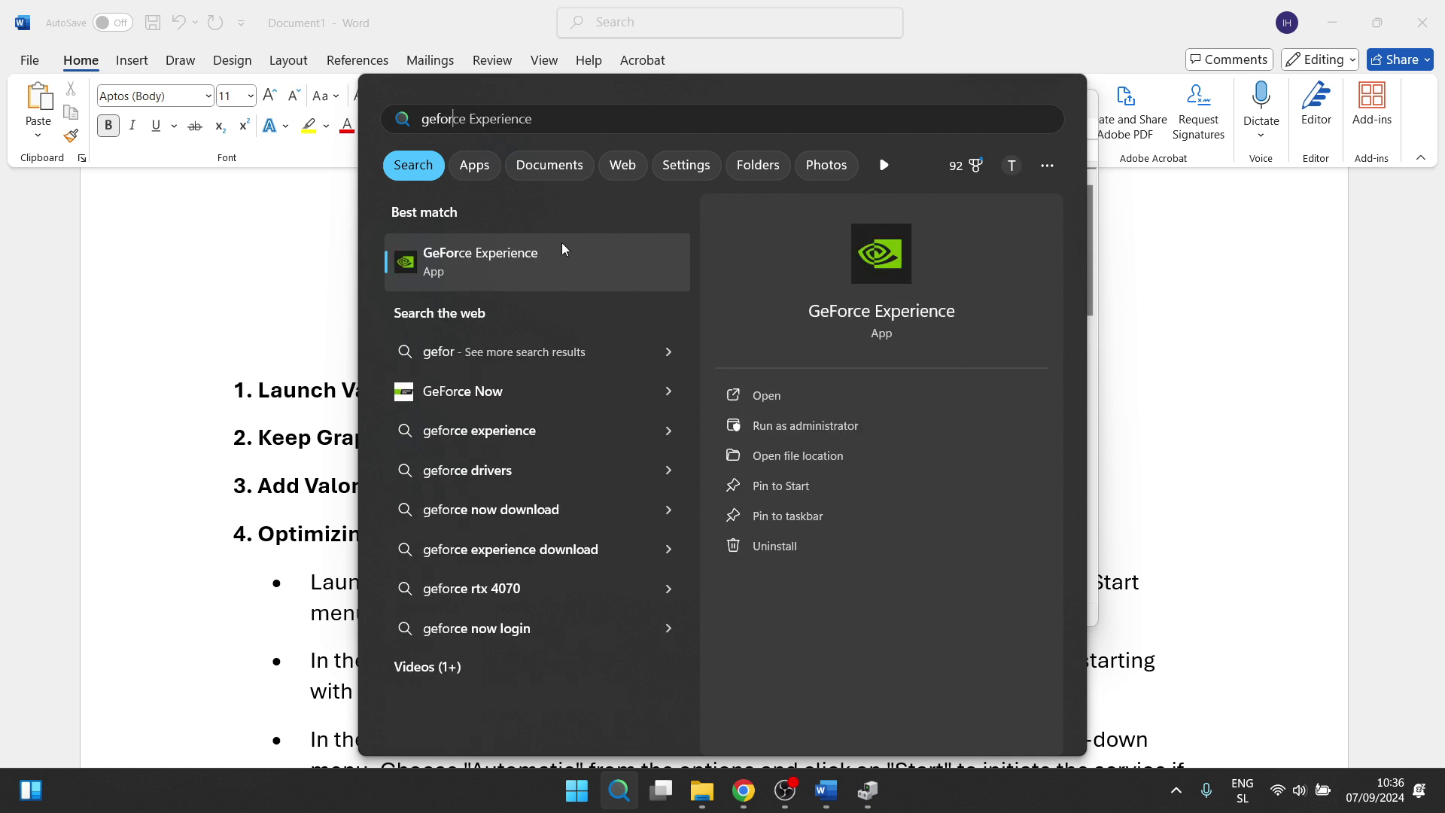
left_click(1152, 299)
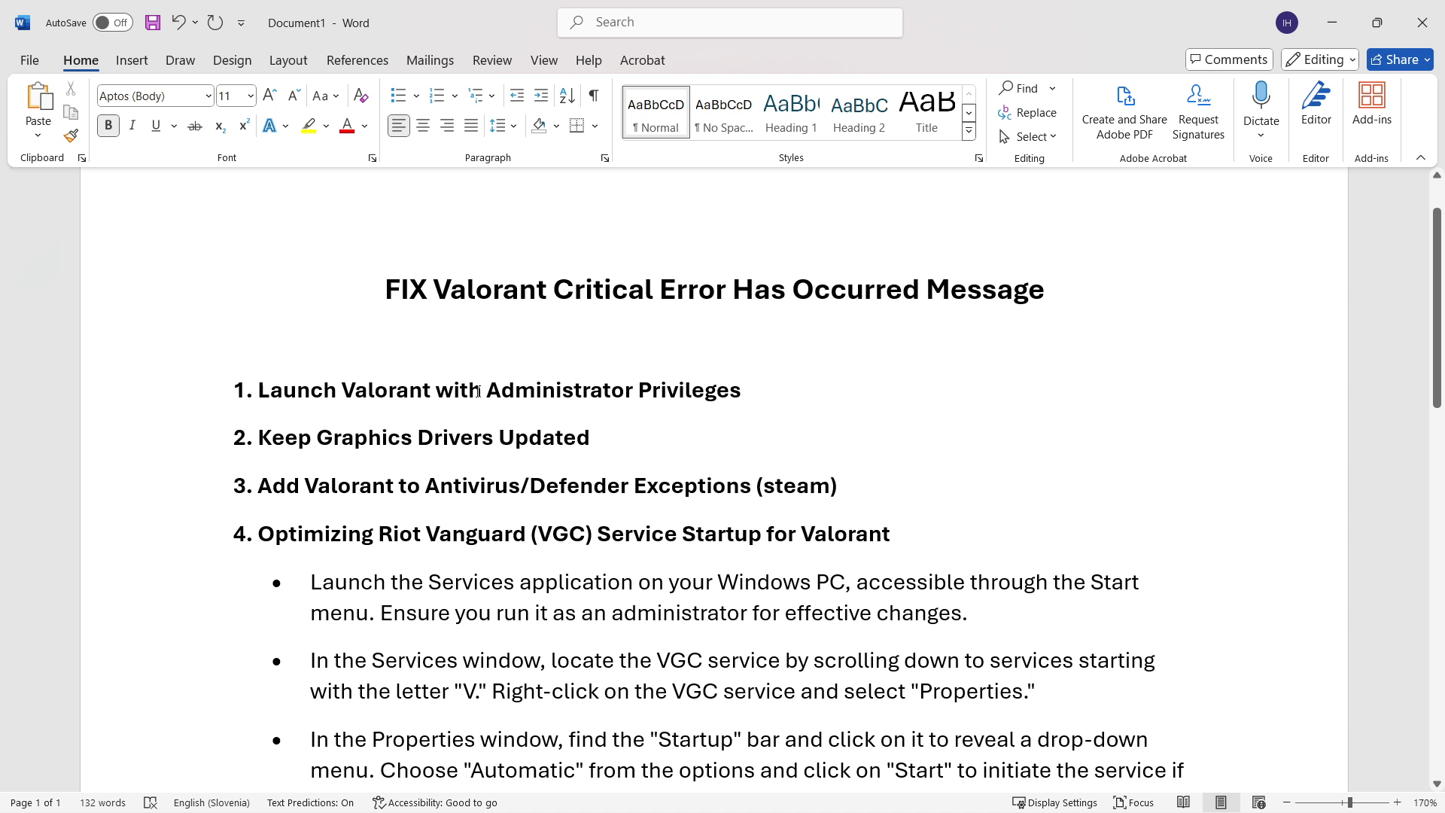
scroll(497, 361, "down", 1)
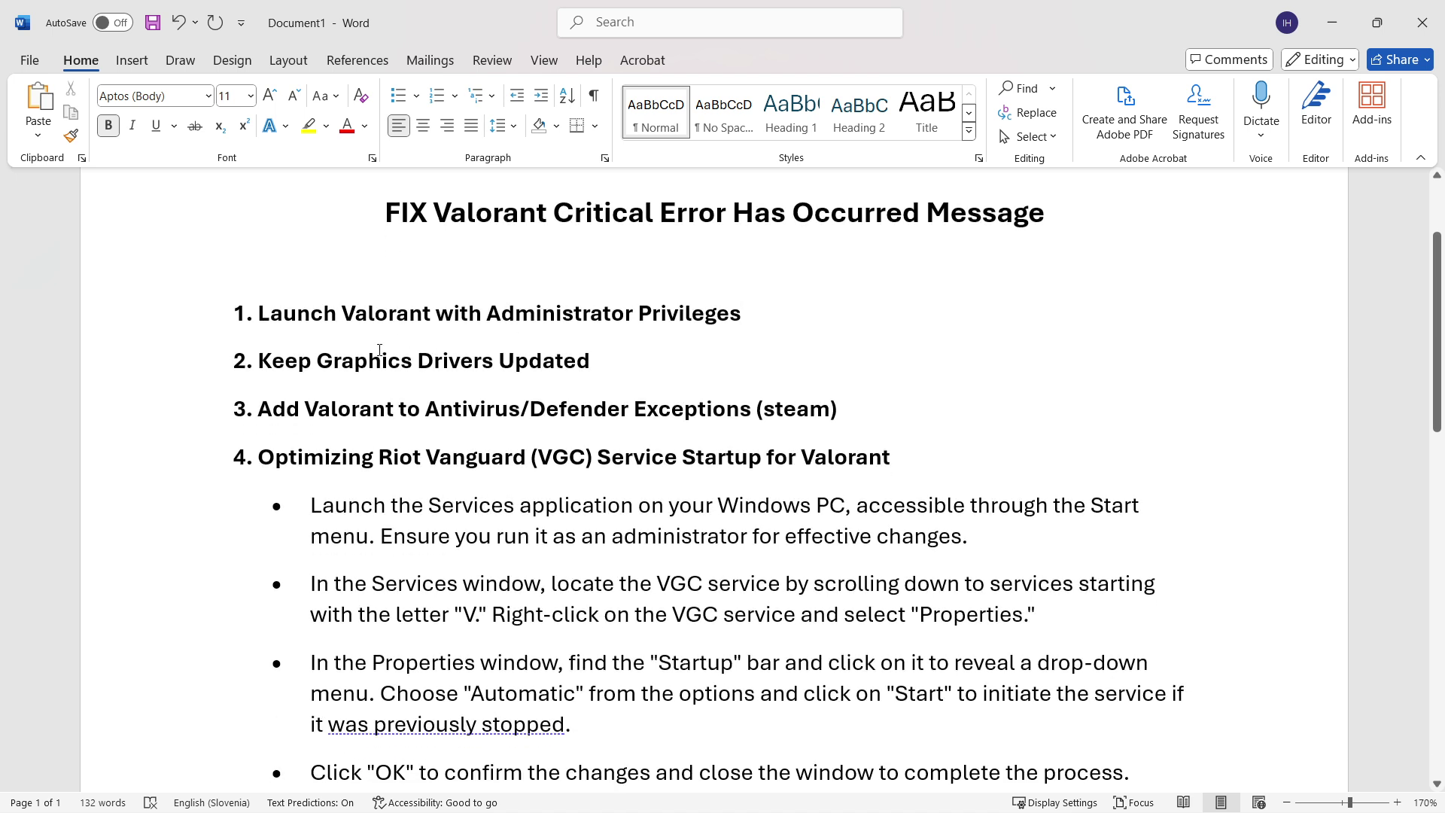
left_click_drag(259, 362, 591, 362)
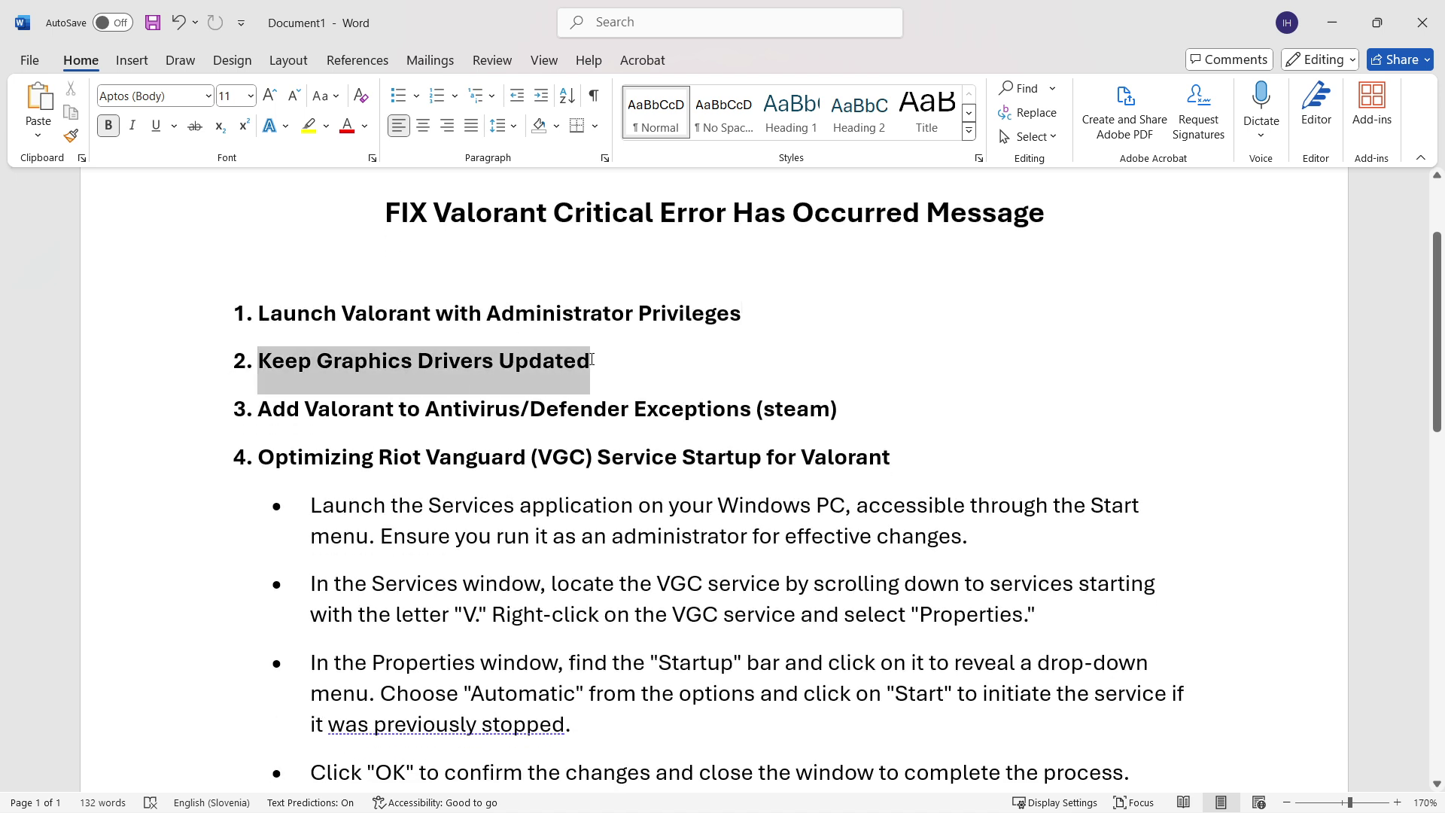
left_click(619, 373)
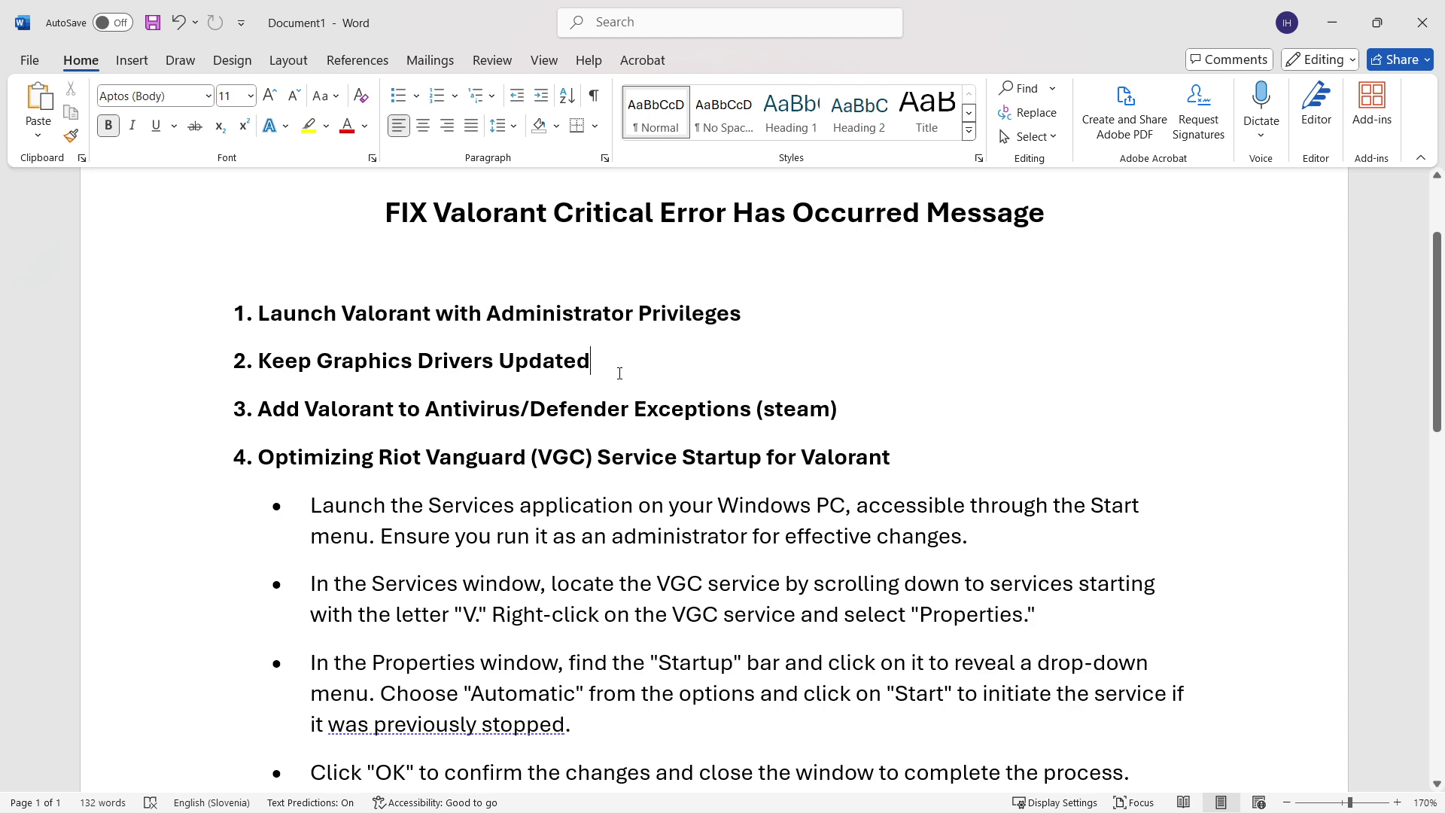
scroll(292, 414, "up", 1)
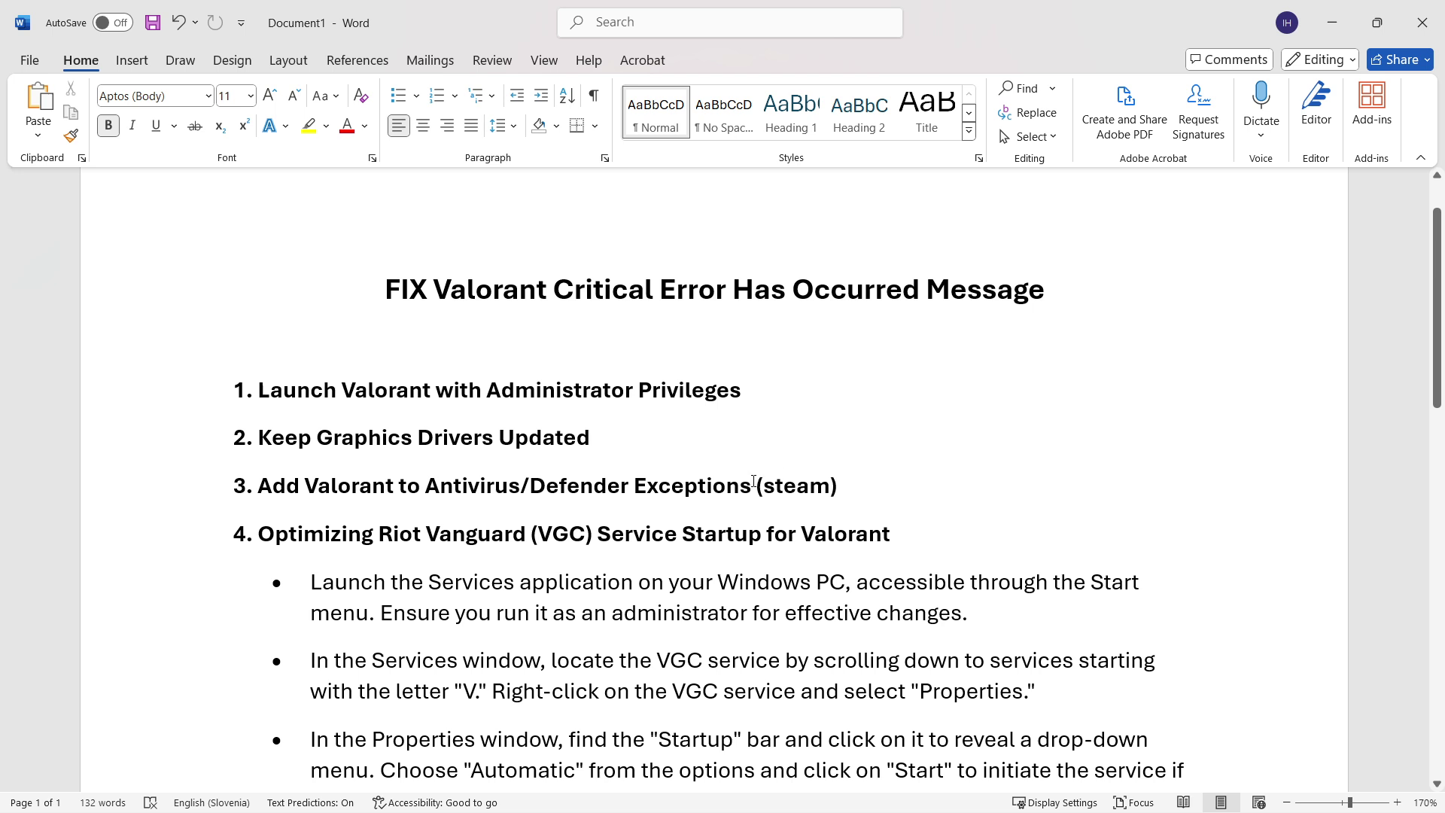
left_click_drag(753, 482, 839, 485)
left_click(855, 495)
Step: Open Avast Free Antivirus from the hidden tray icons, dismiss the sign-in popup, and nudge the window
left_click(1176, 790)
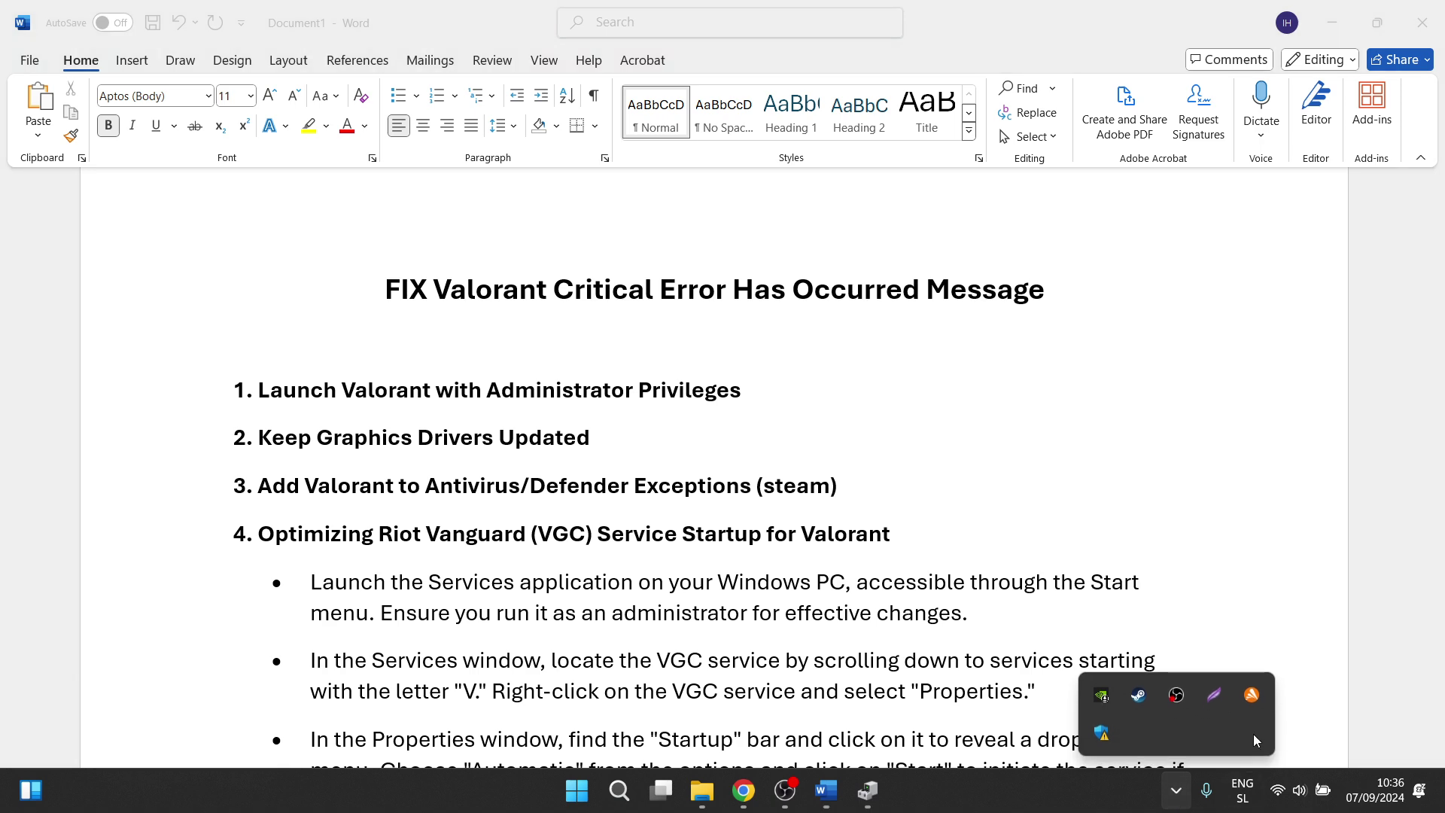
left_click(1252, 697)
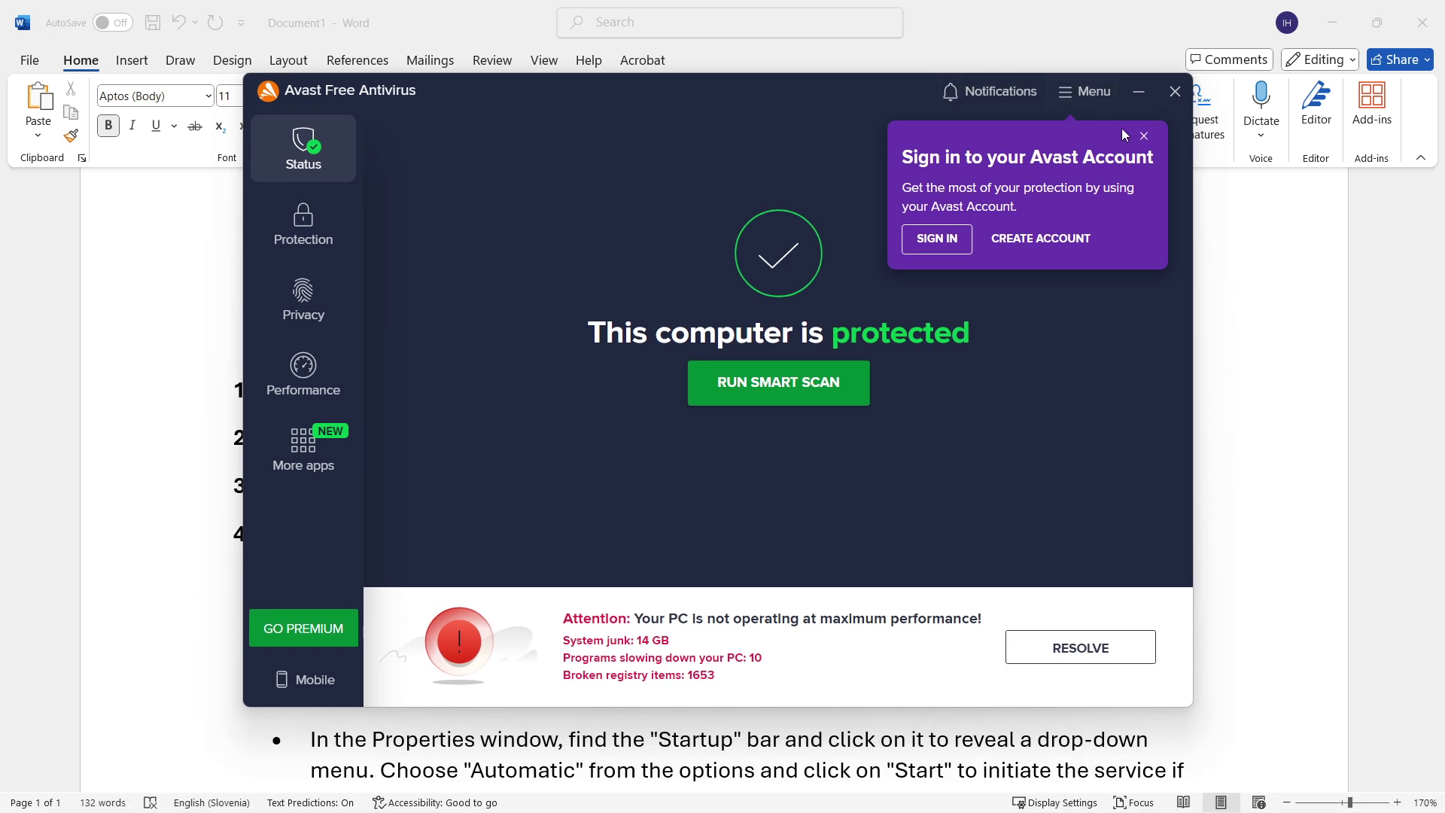
left_click(1137, 135)
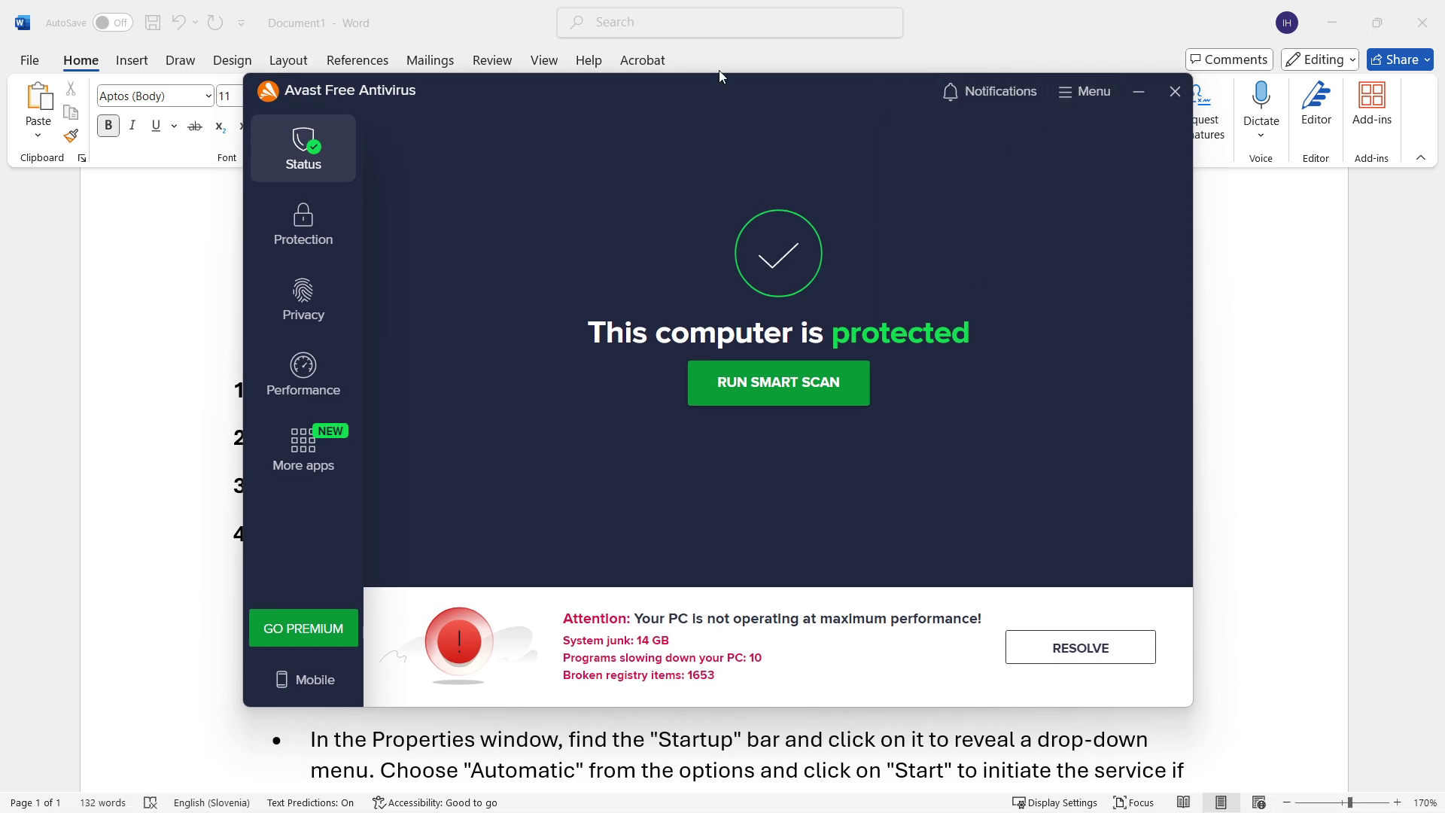
mouse_move(719, 70)
left_mouse_down()
mouse_move(705, 100)
mouse_move(732, 82)
left_mouse_up()
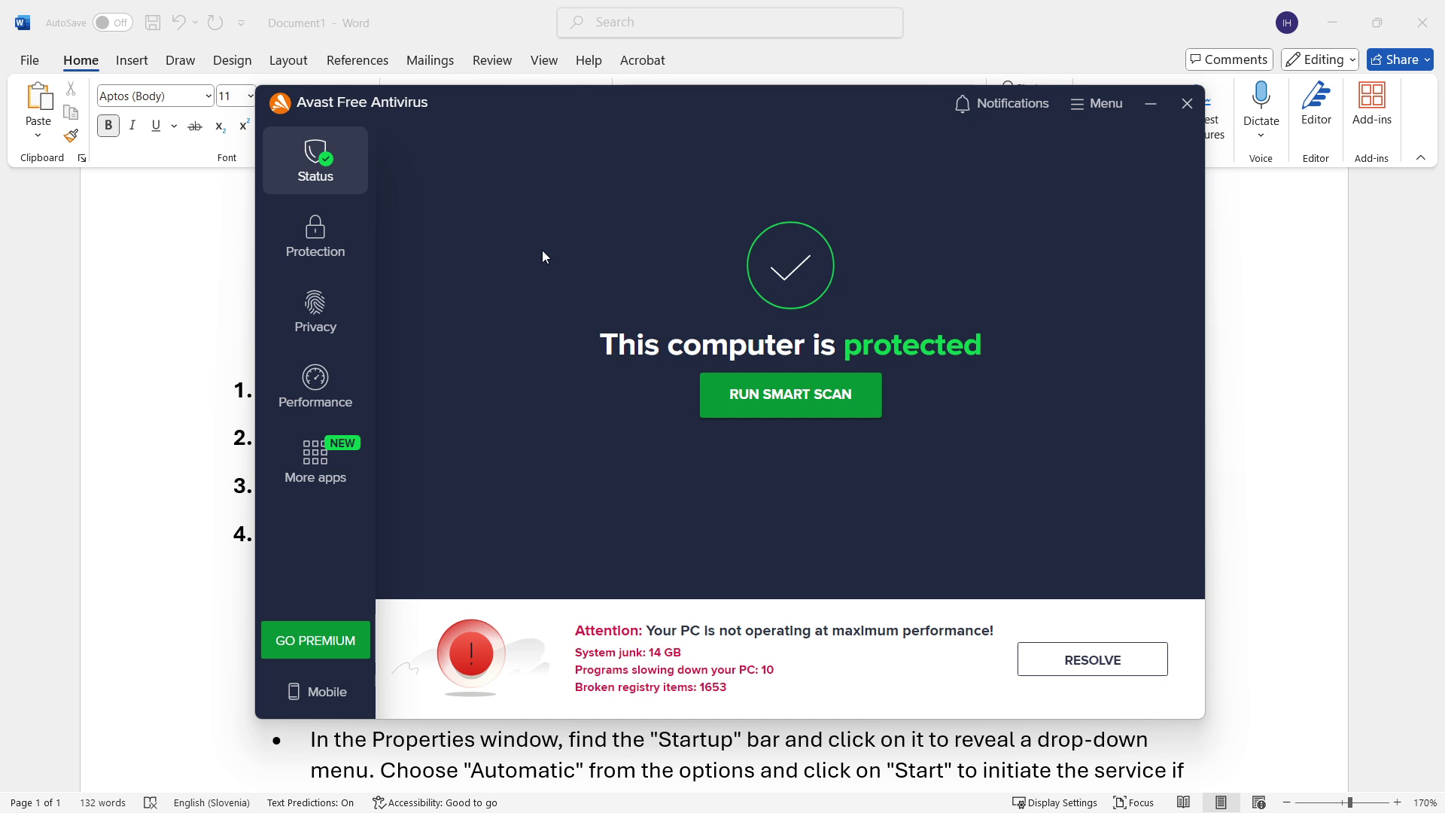
Step: Add an Avast exception under Settings > Exceptions, choosing the Steam shortcut as the excluded path
left_click(1097, 103)
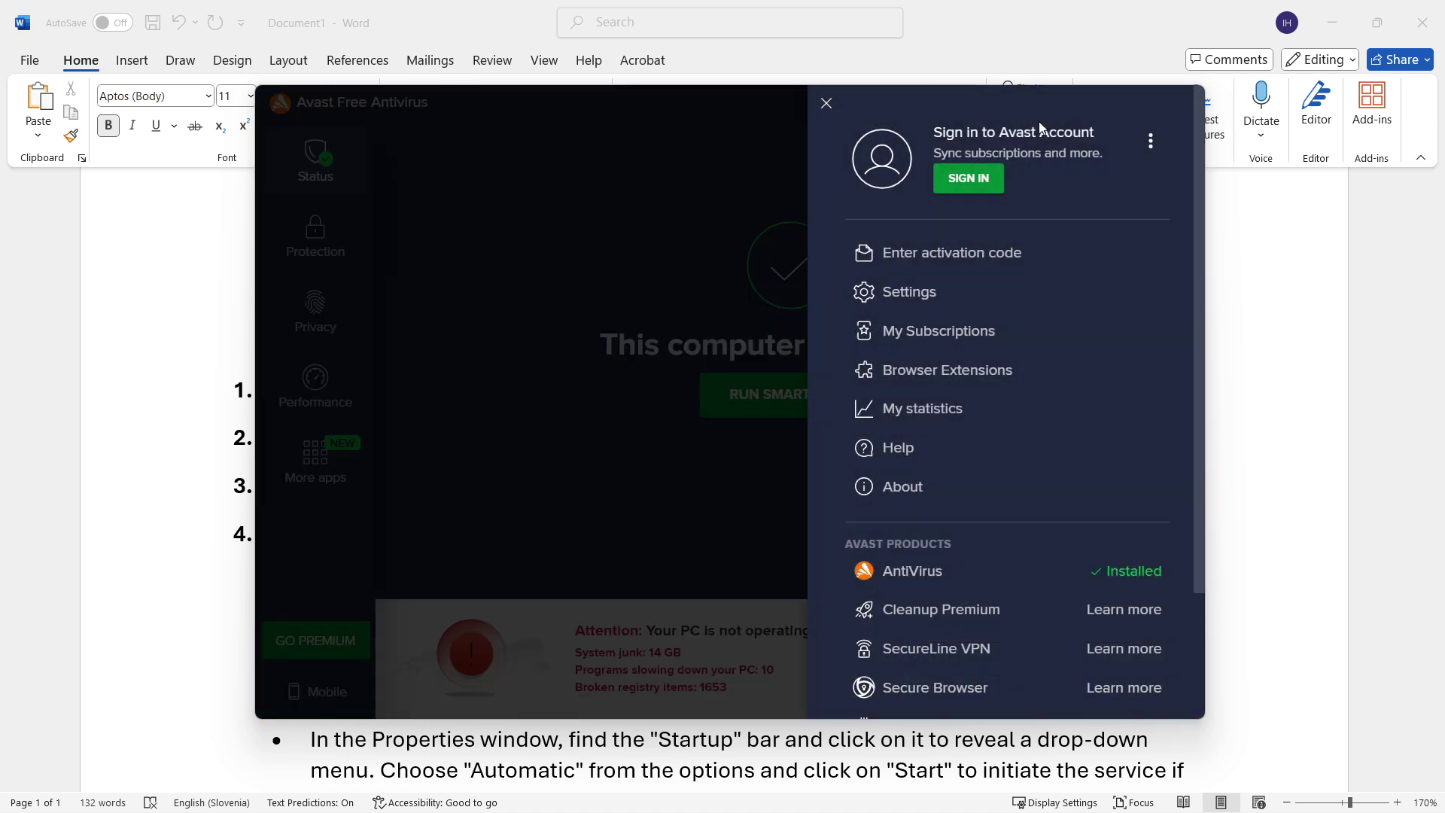
left_click(923, 293)
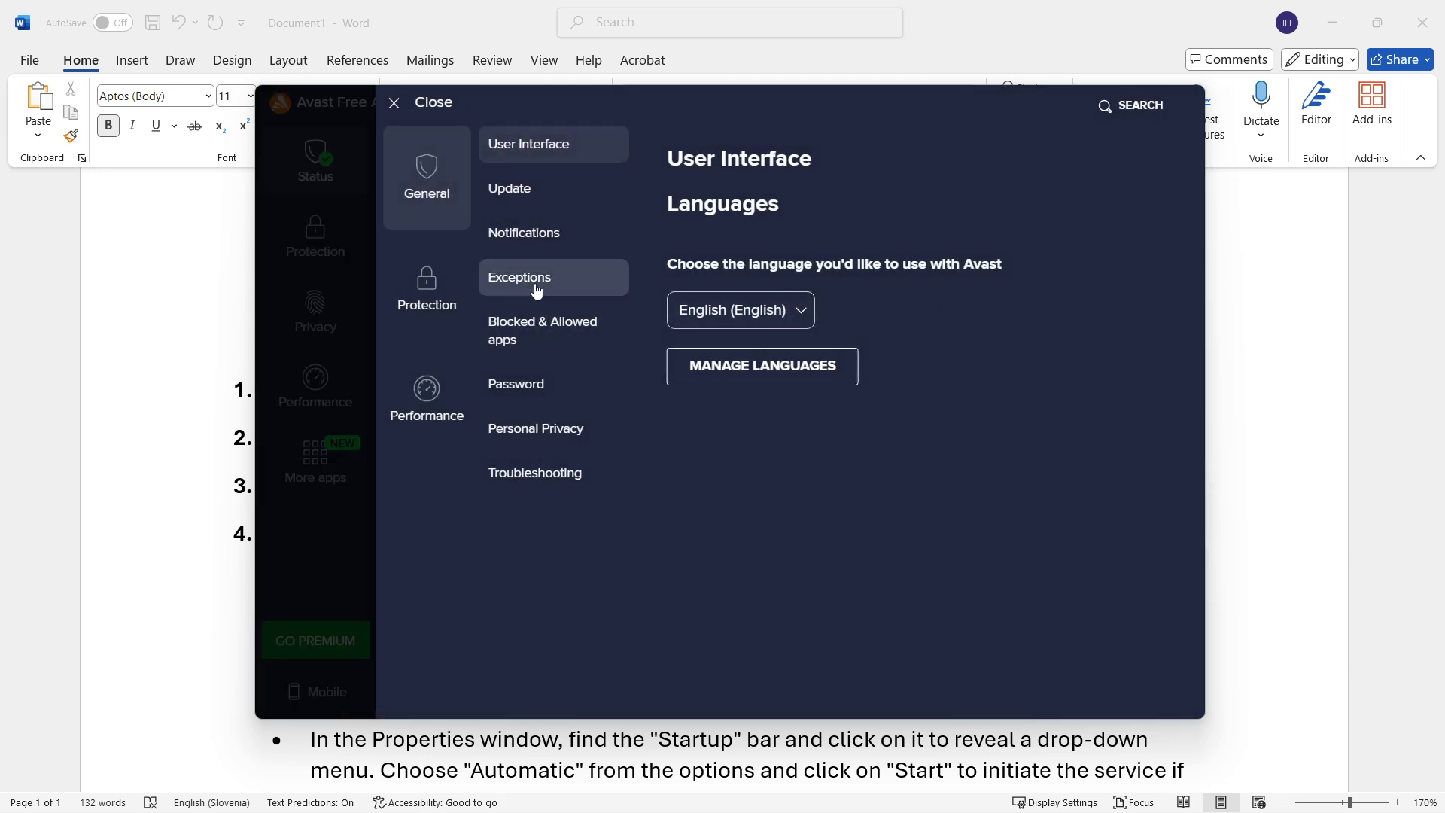
left_click(535, 287)
left_click(736, 267)
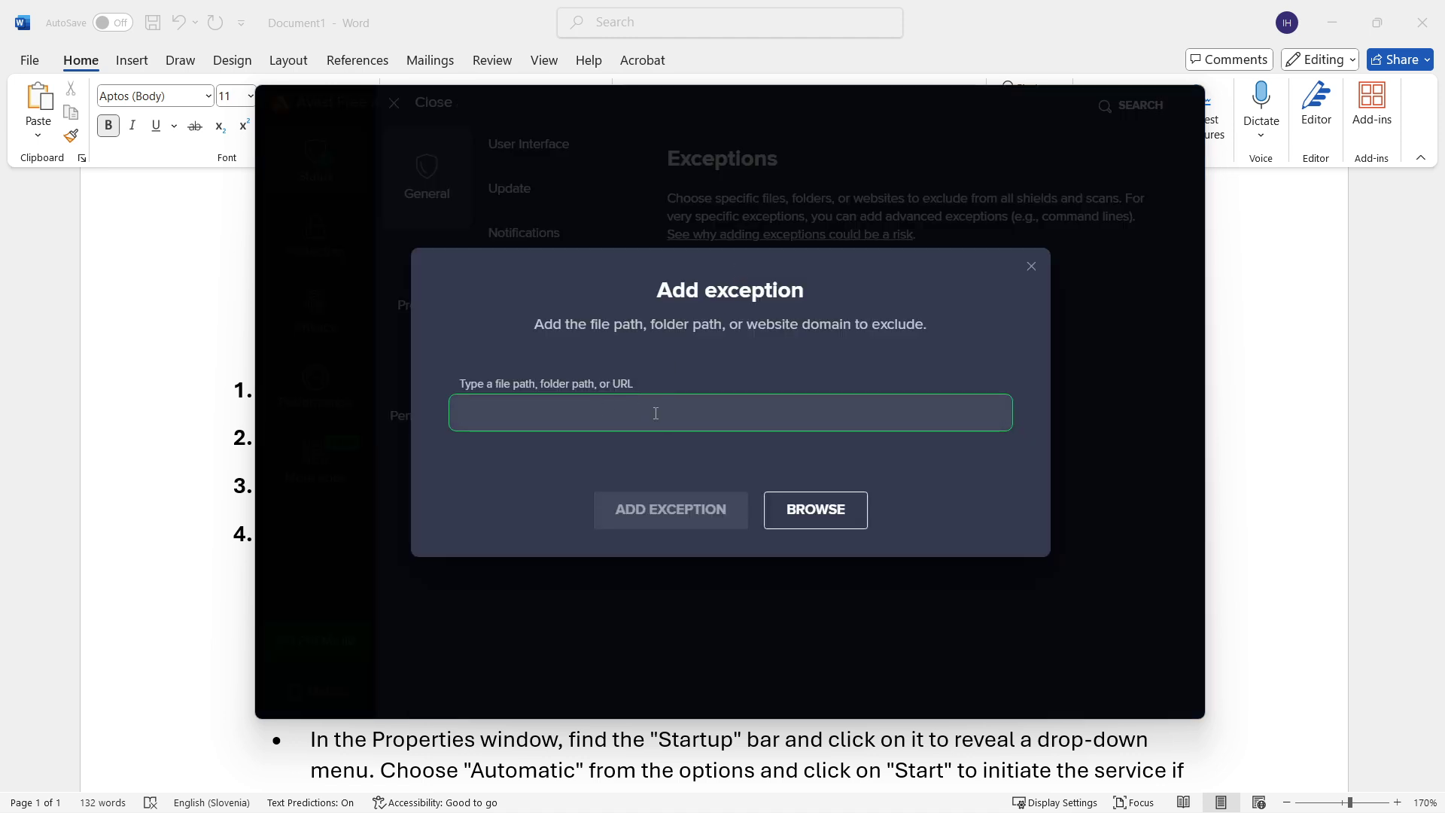
left_click(828, 512)
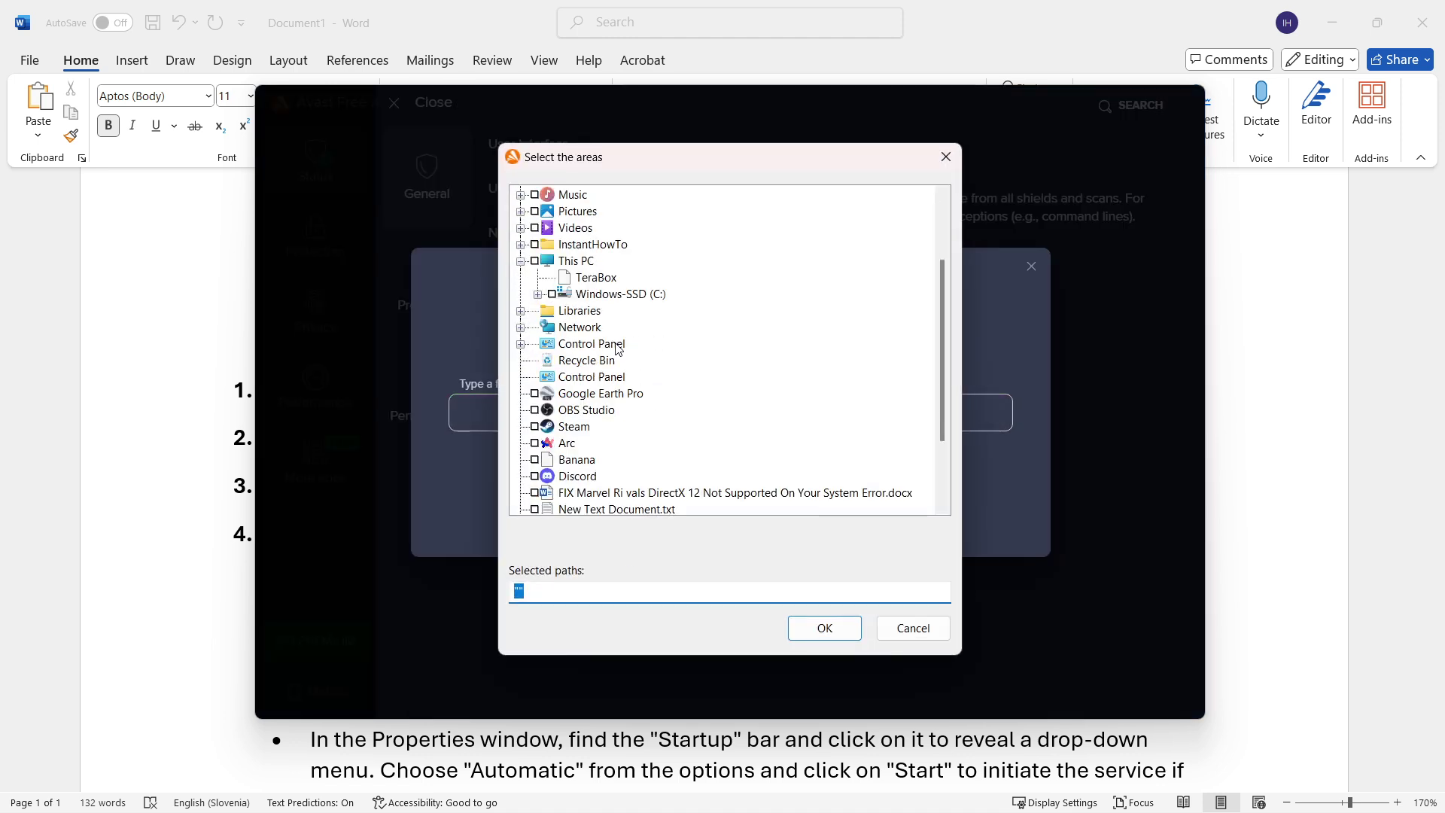
scroll(615, 345, "down", 2)
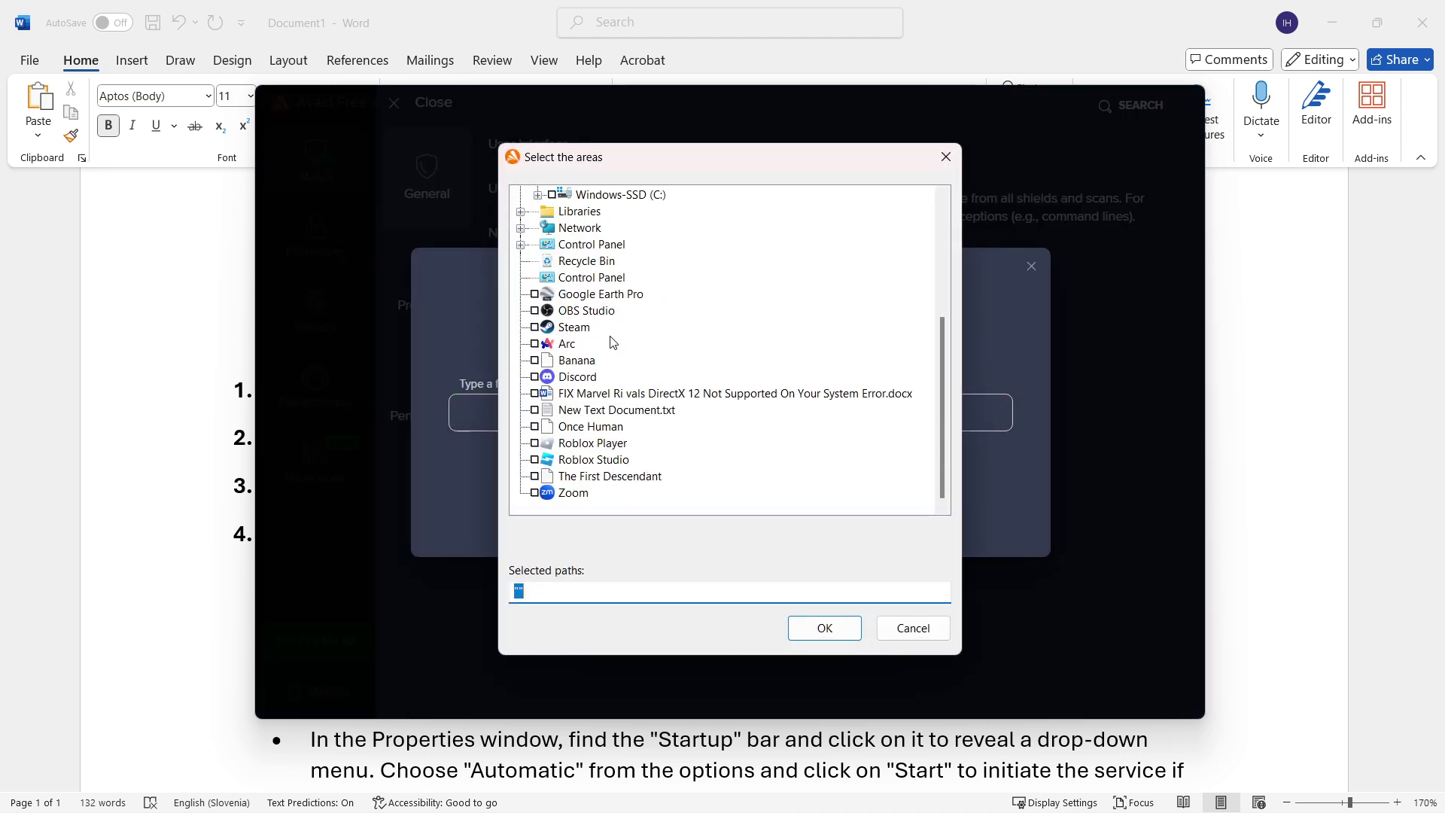
left_click(535, 328)
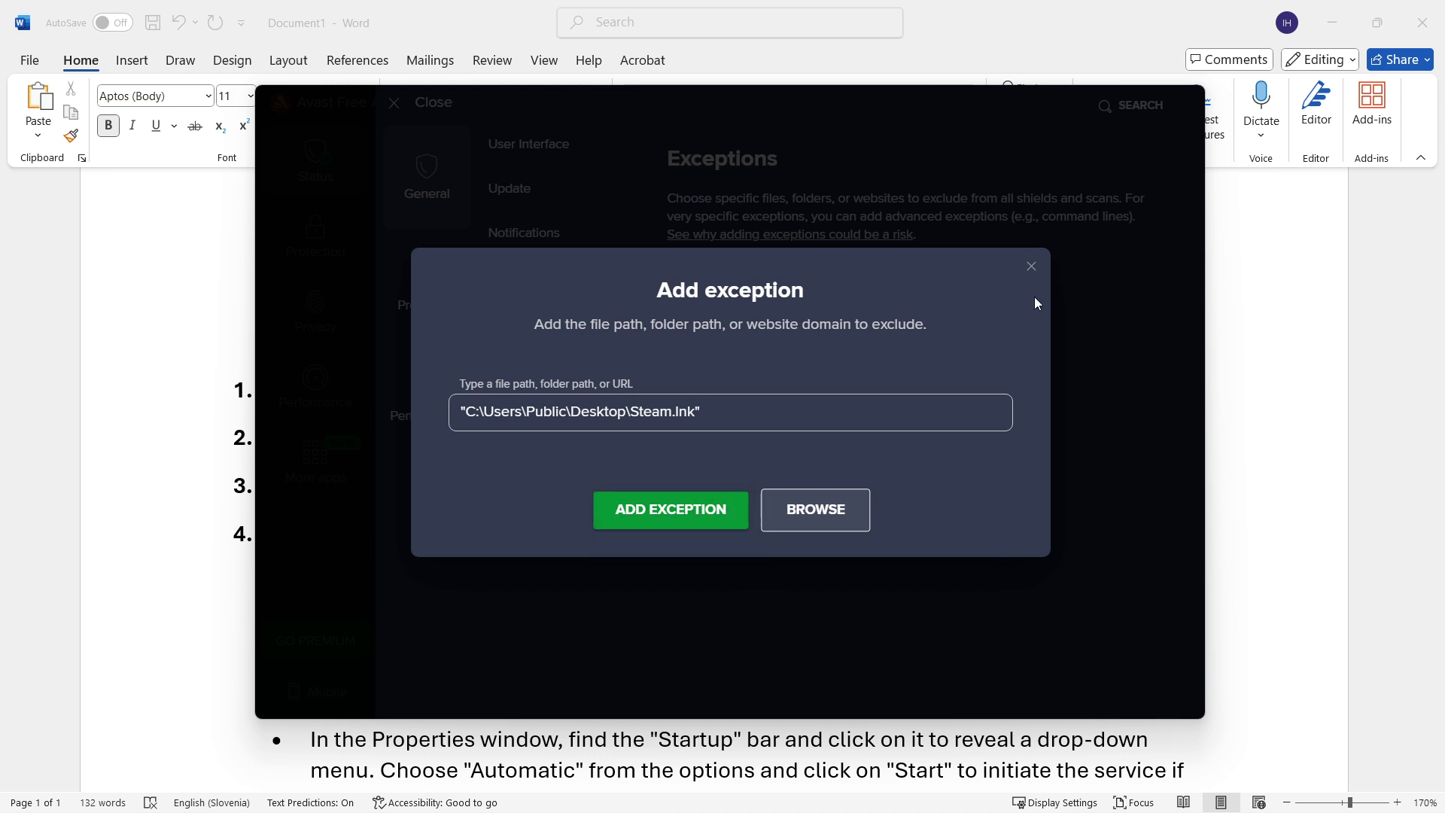
left_click(1034, 271)
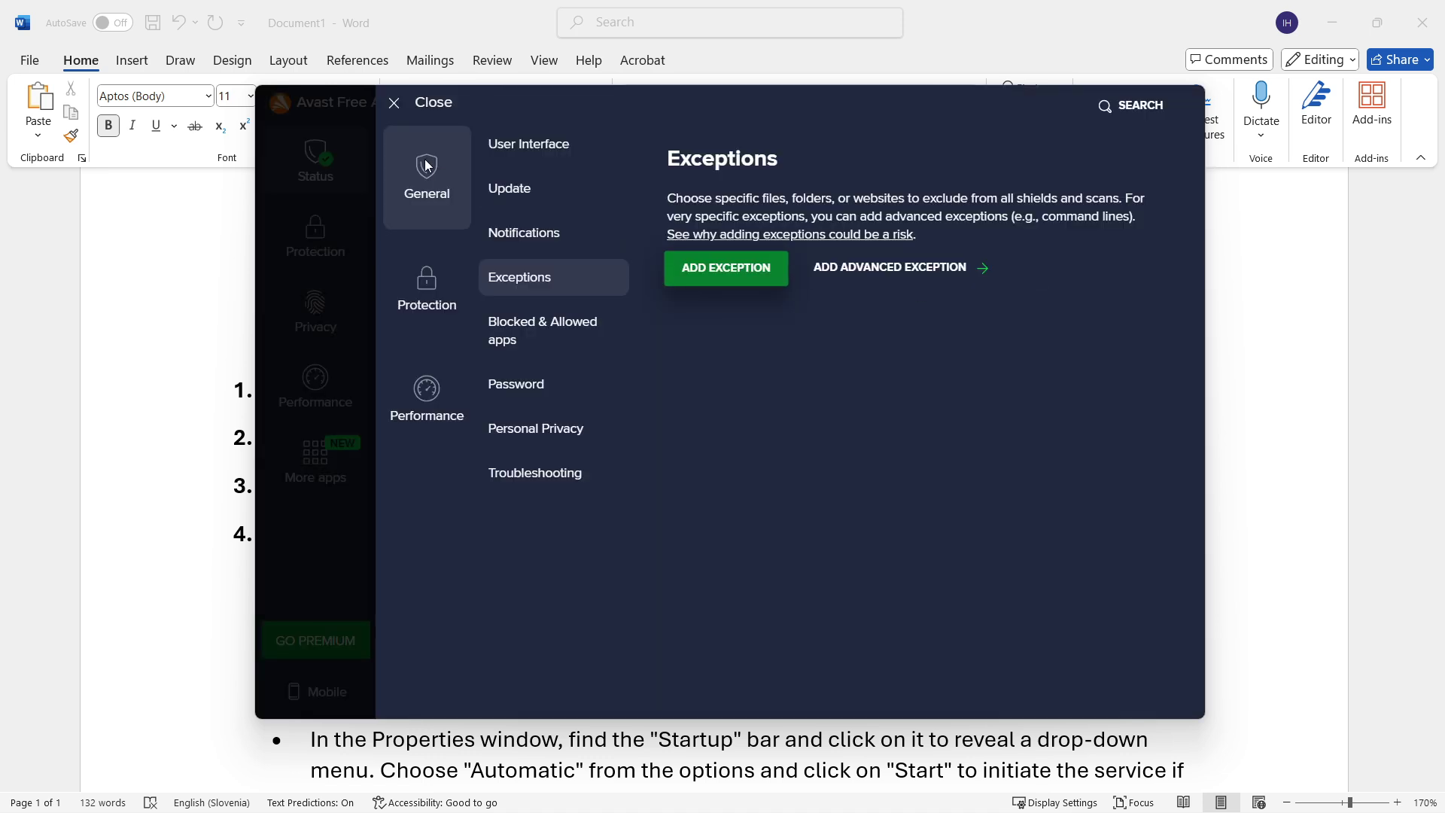
Step: Close Avast's settings and the Steam window, minimise Avast, and scroll the Word fix list
left_click(395, 103)
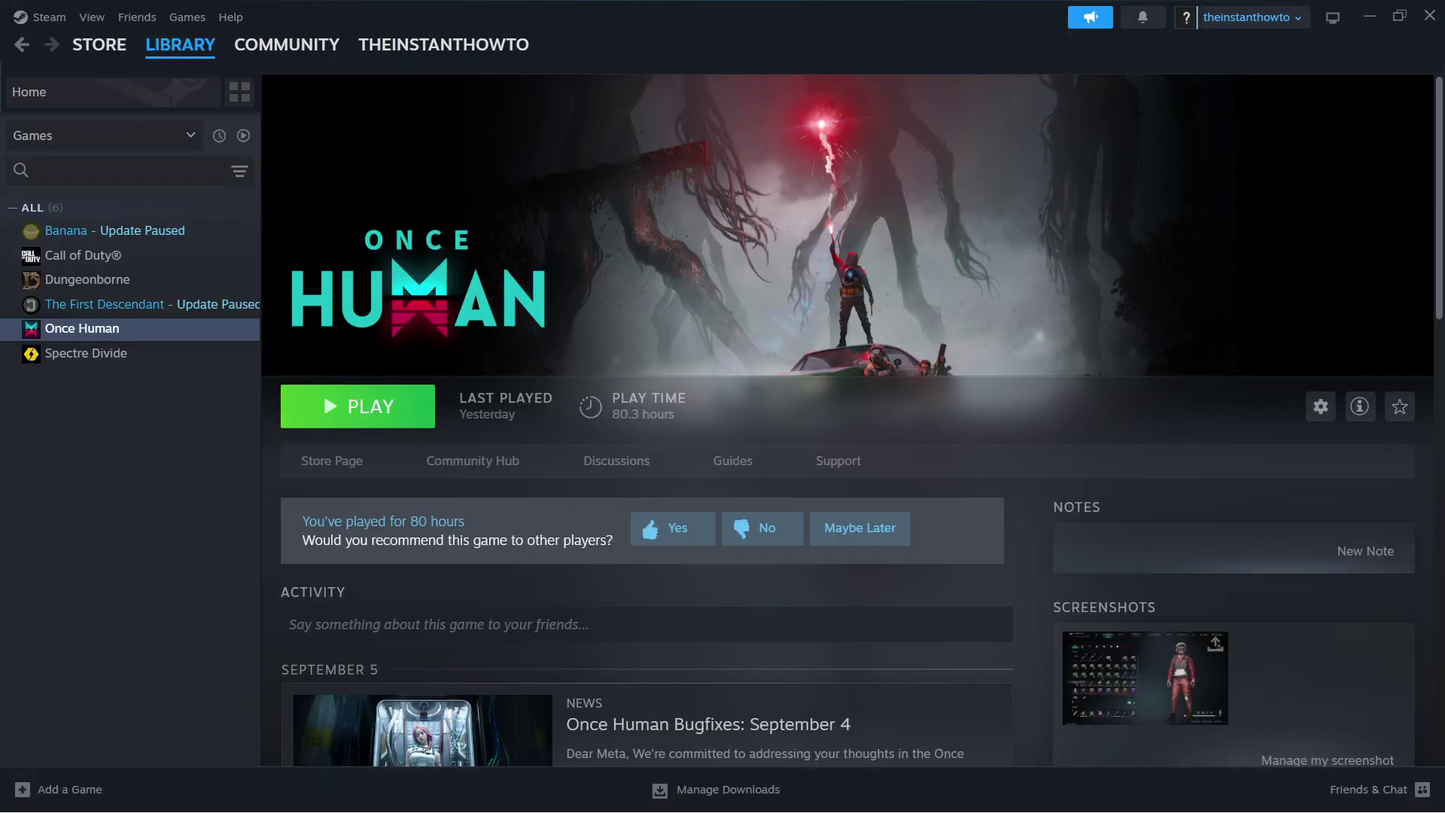
left_click(1430, 15)
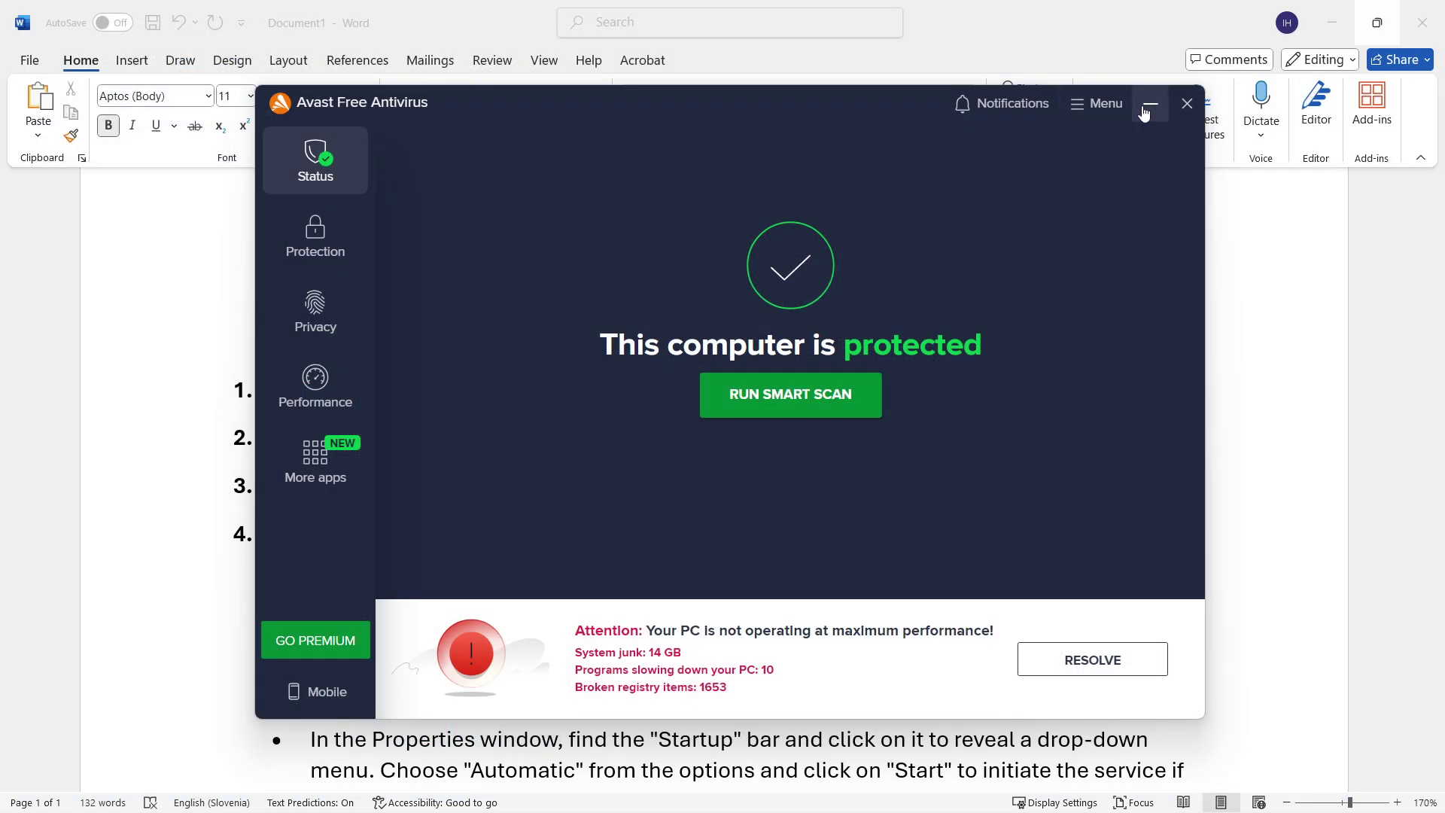
left_click(1149, 106)
scroll(790, 307, "down", 5)
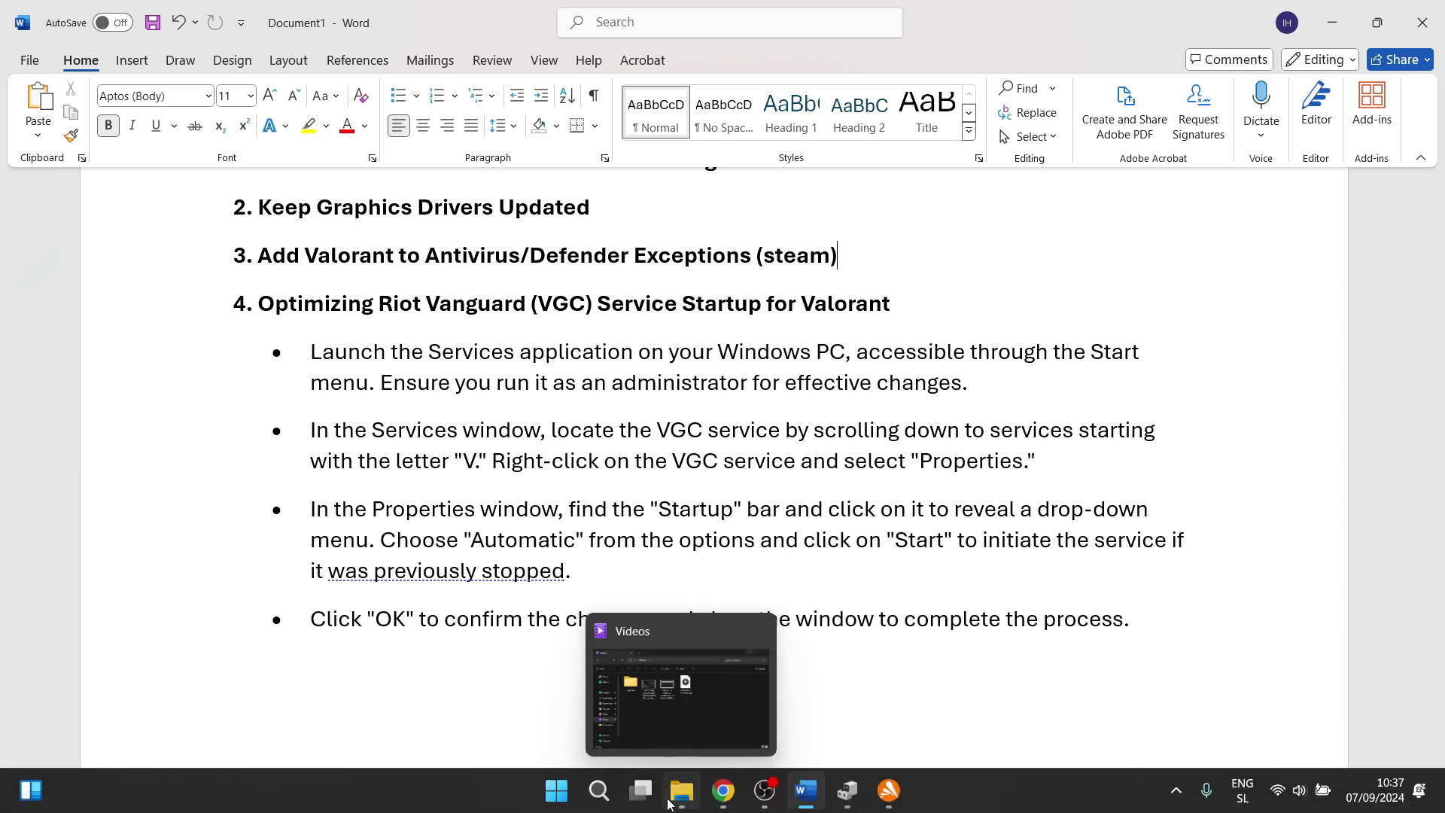
Step: Leave Task View, search for 'servi', and launch the Services app
left_click(641, 796)
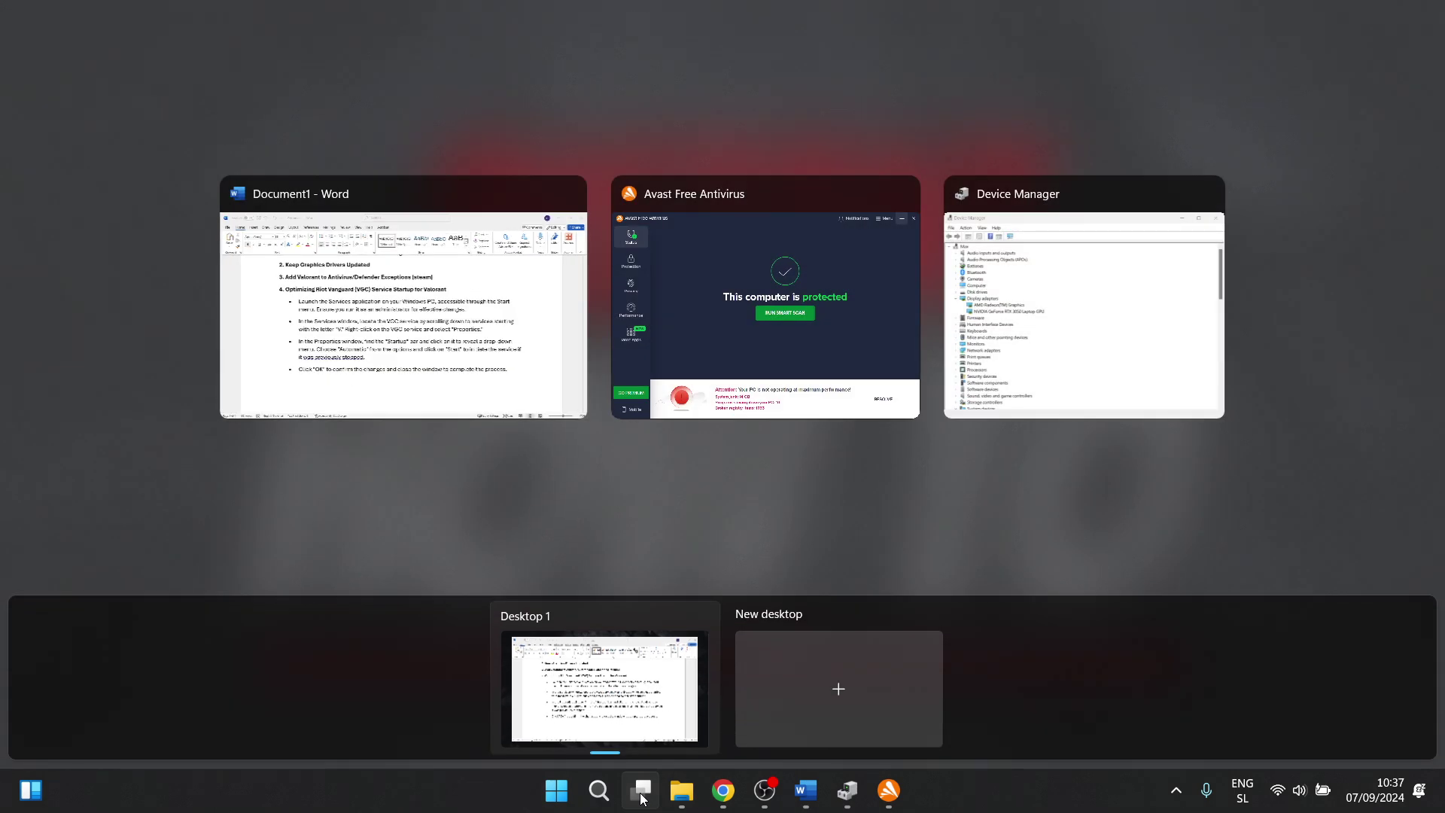
left_click(641, 797)
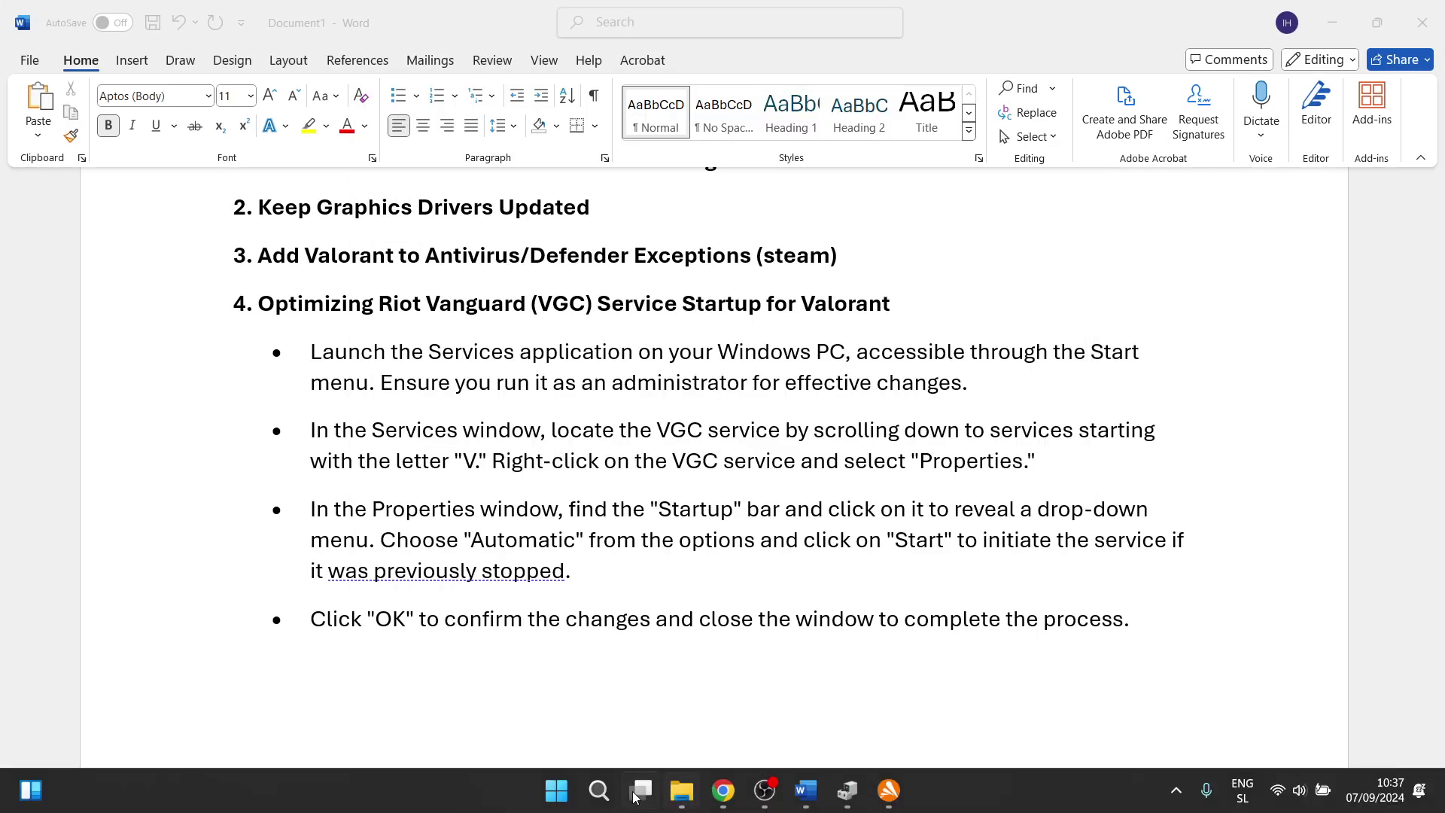
left_click(598, 790)
type("services")
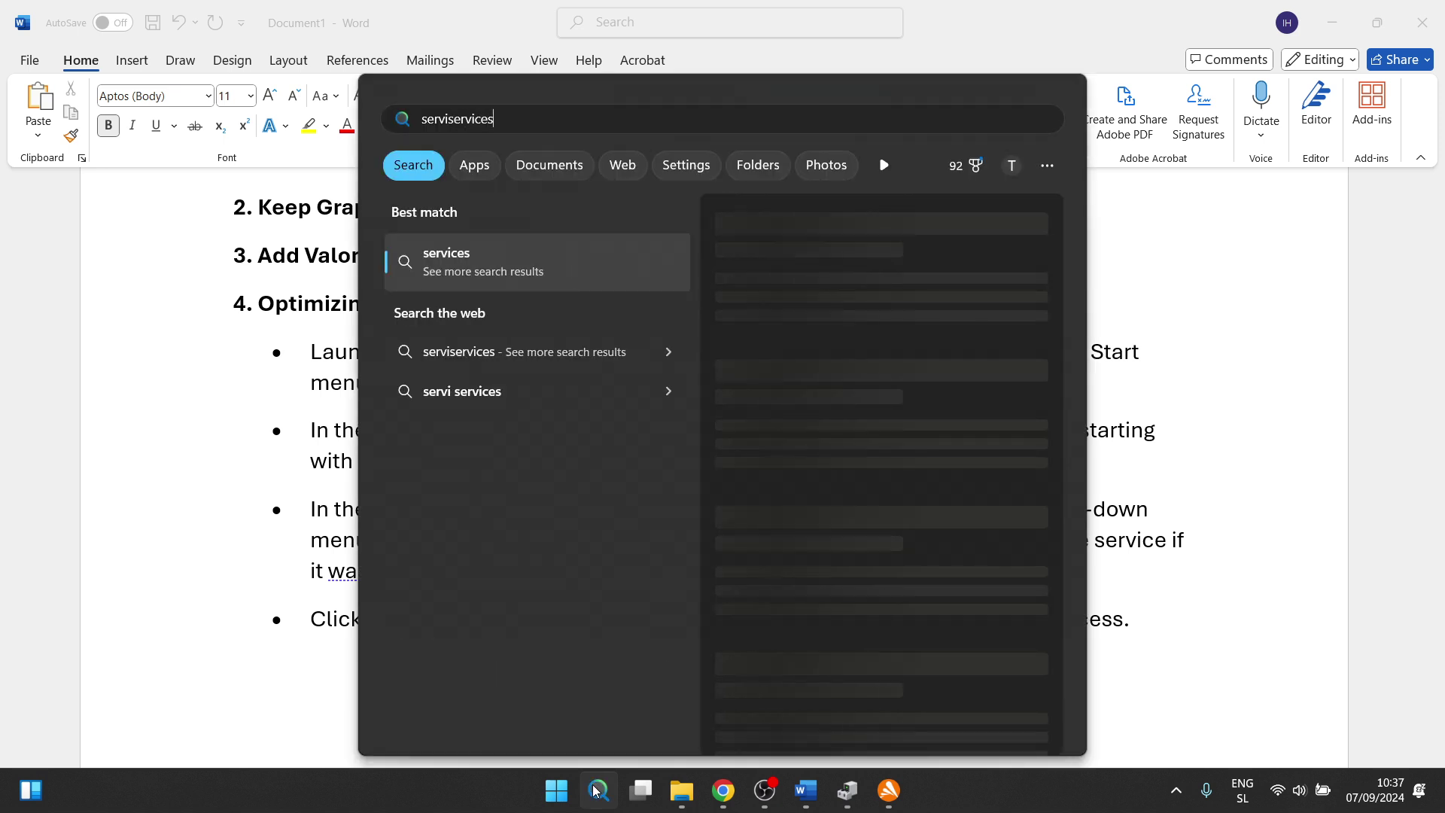
double_click(481, 132)
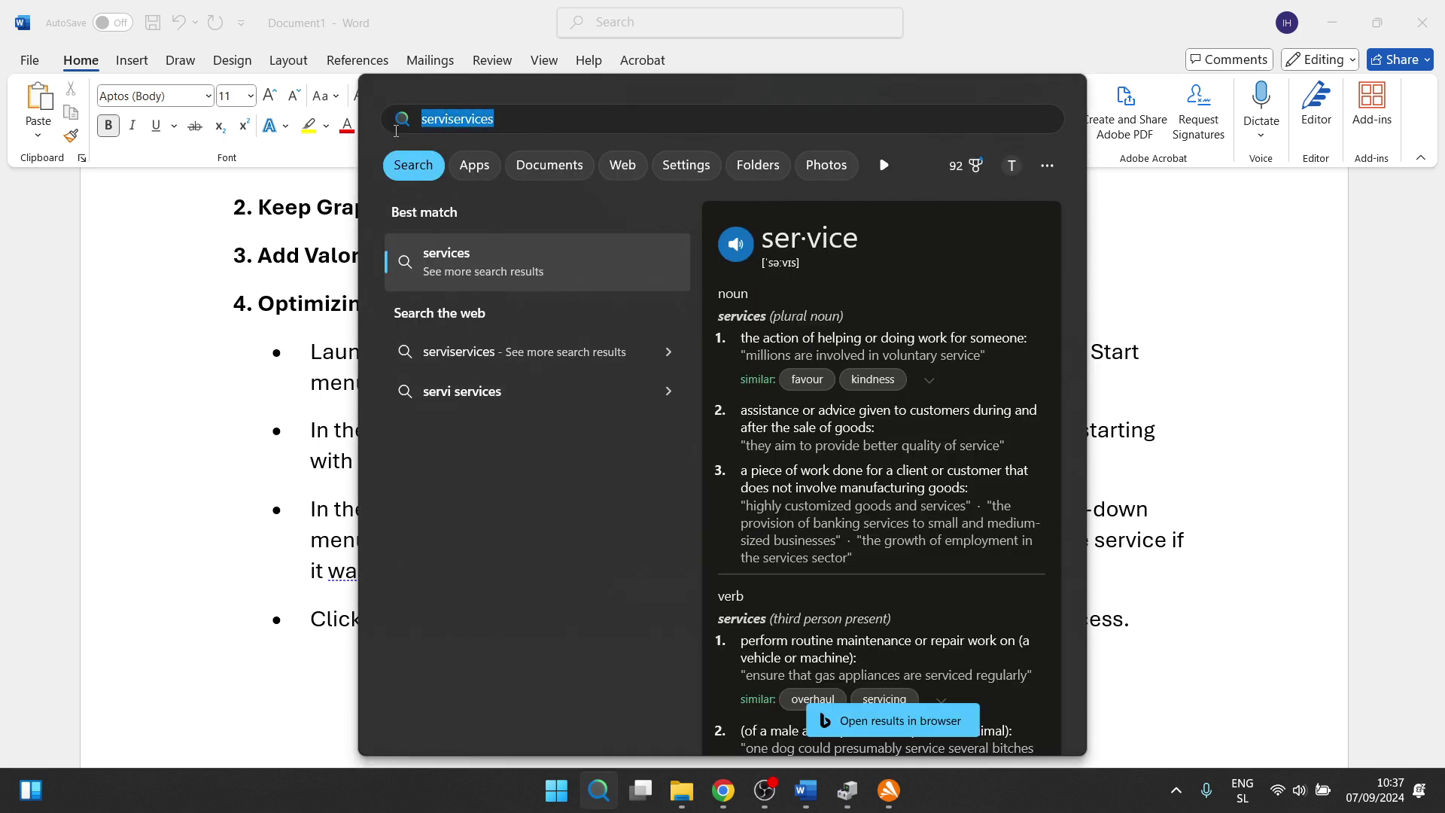
type("servi")
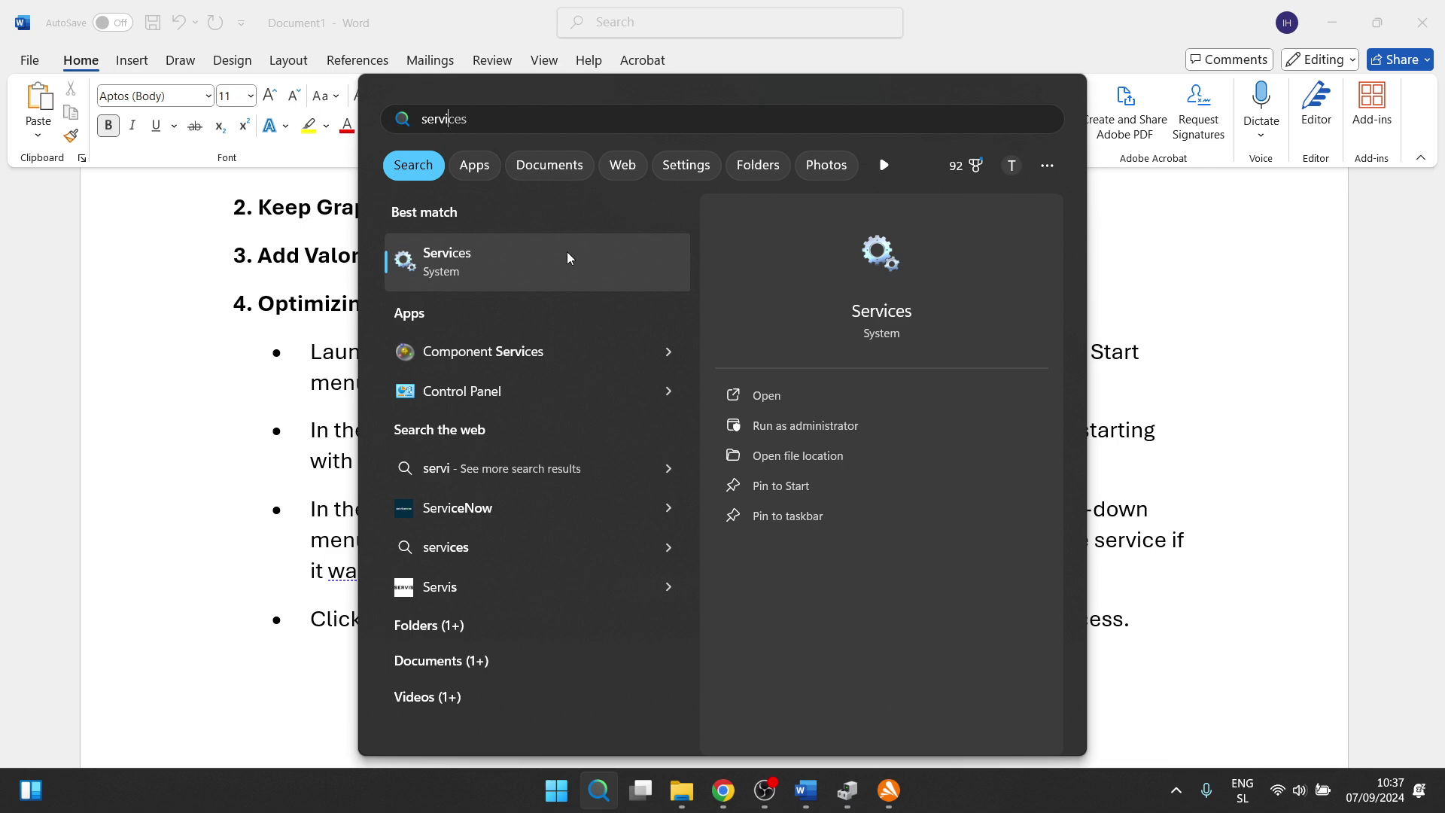
left_click(569, 255)
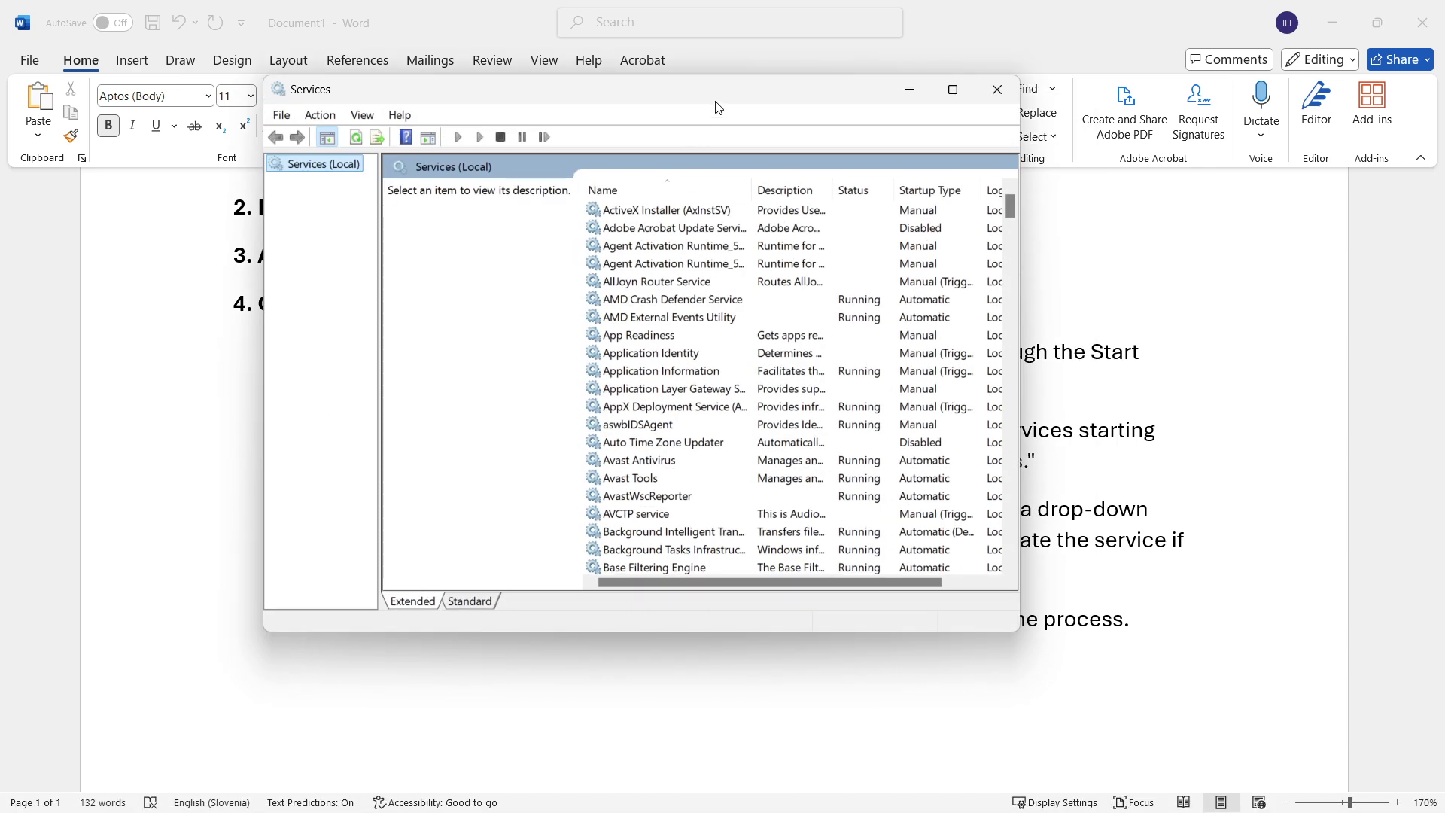
Step: Reposition the Services window, close it, and bring the Windows search panel back up
left_click_drag(716, 106, 645, 87)
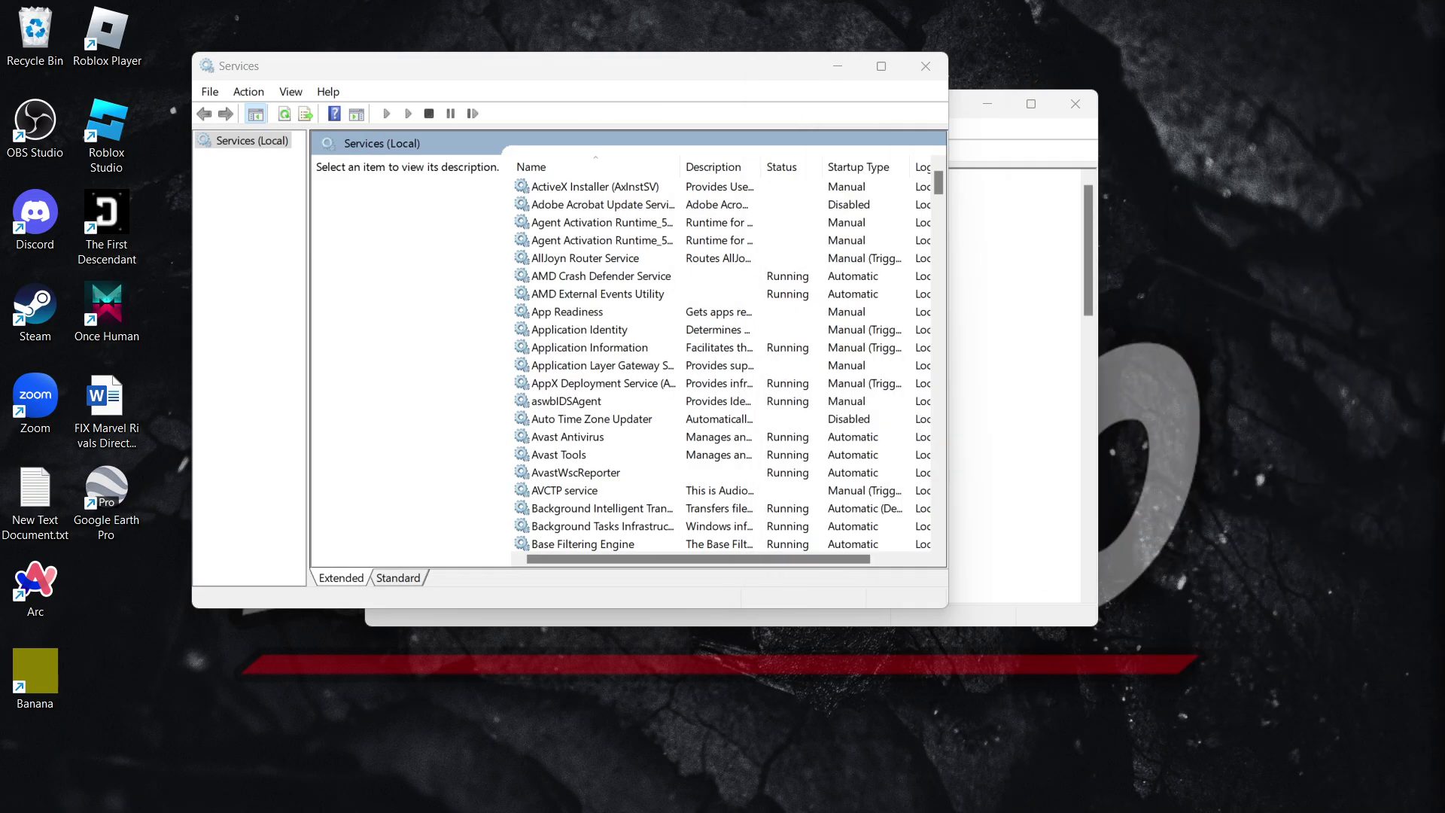
left_click_drag(752, 83, 925, 142)
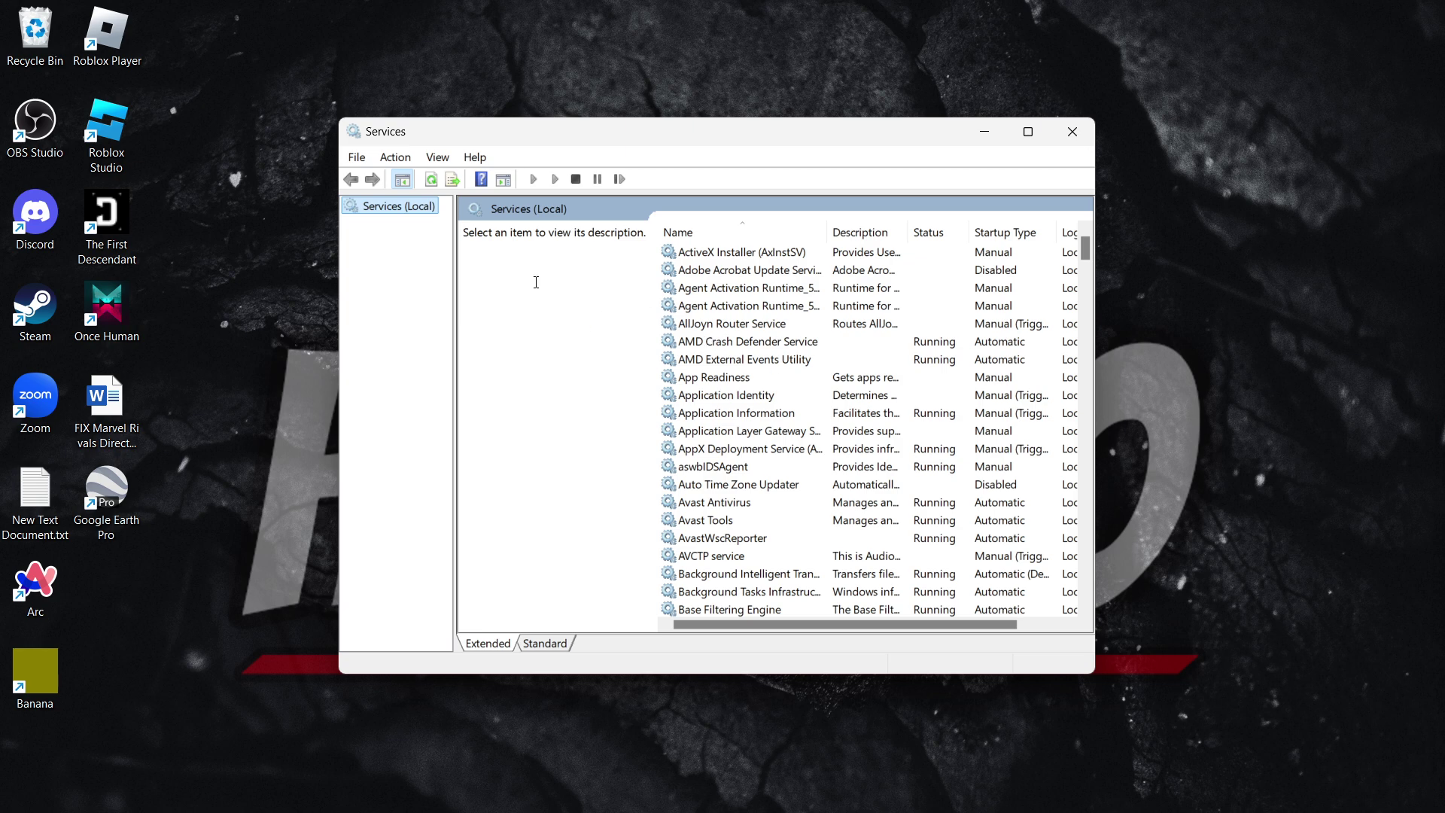
left_click(1073, 132)
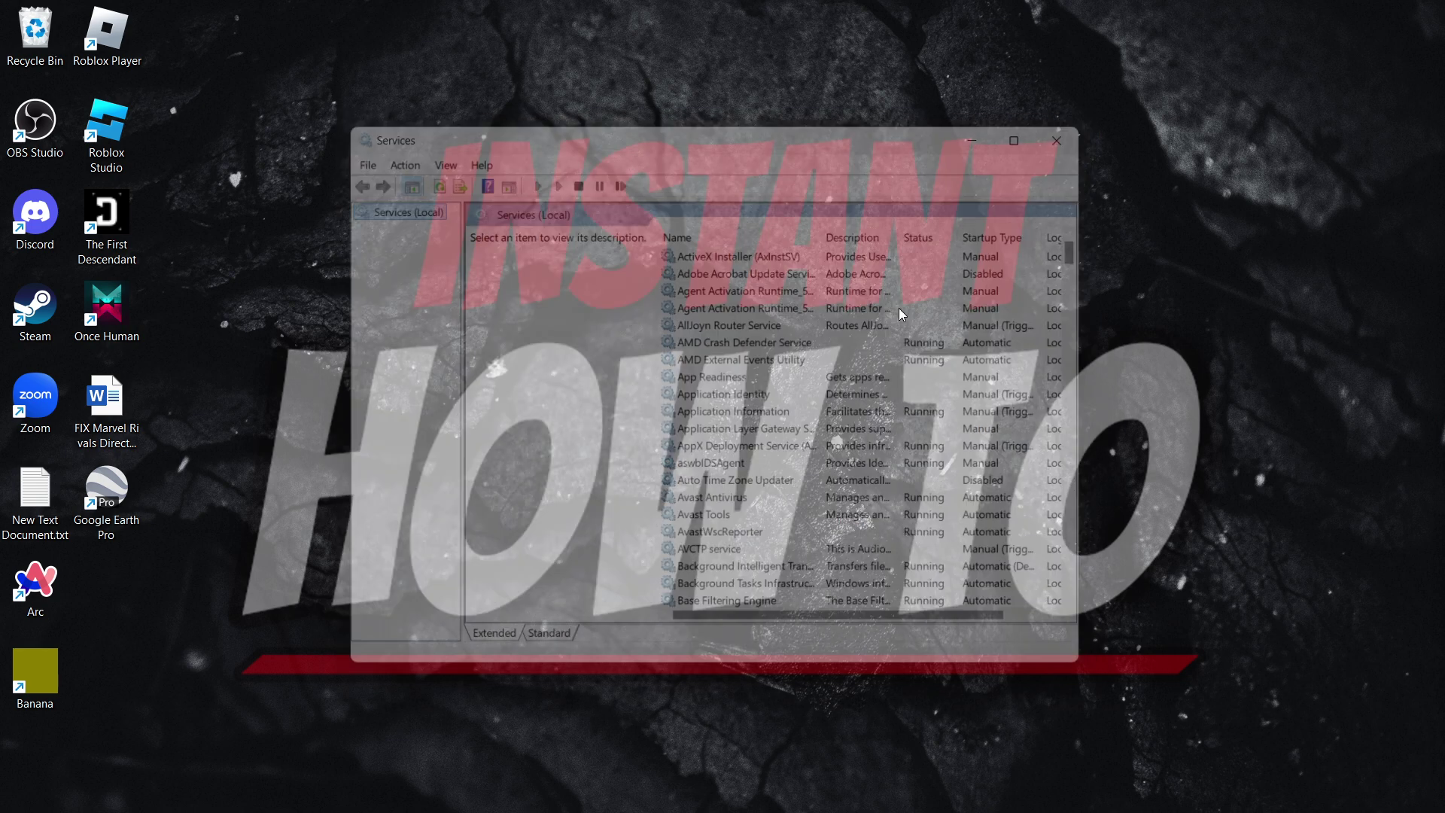
left_click(618, 790)
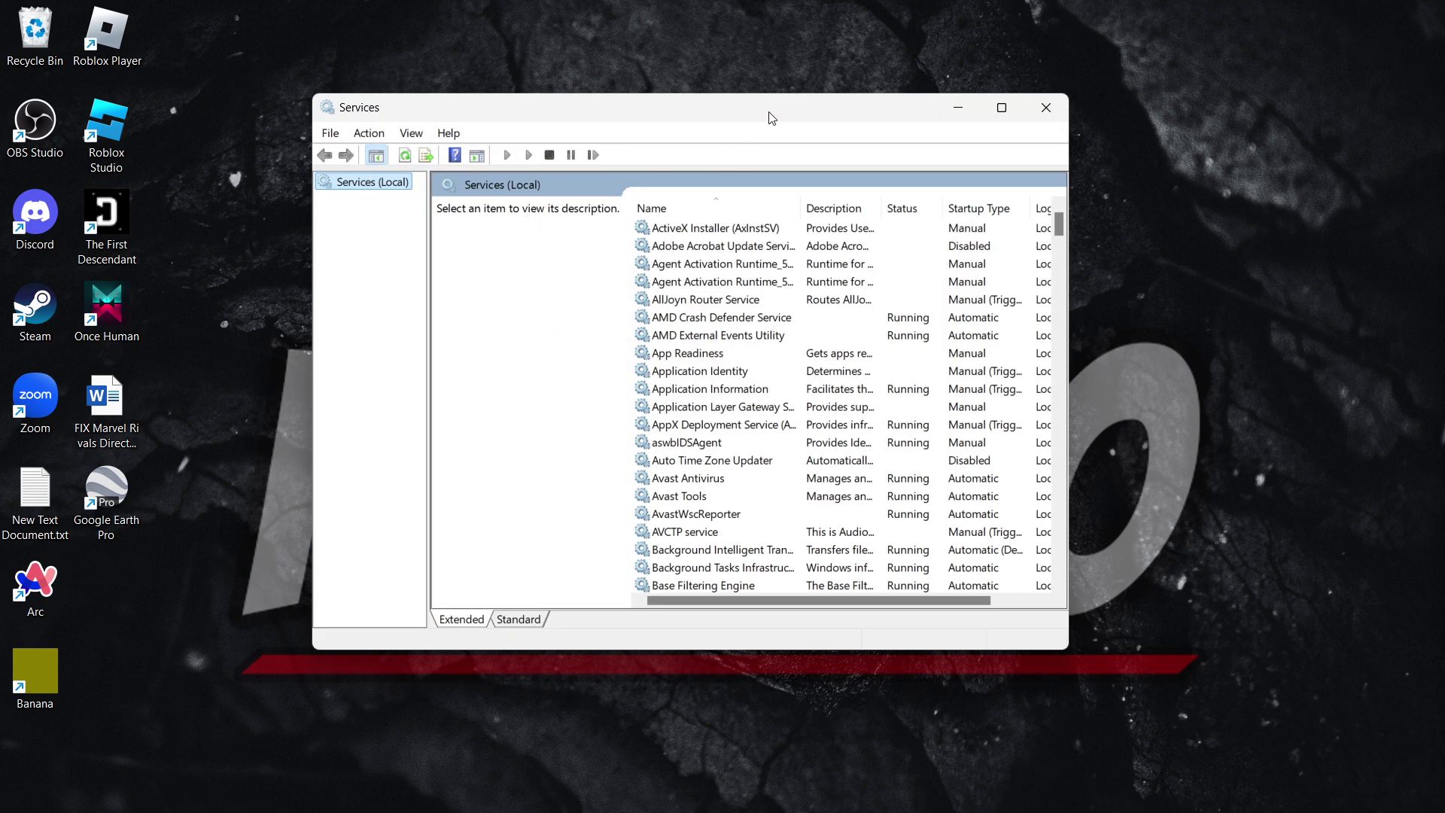
Step: Nudge the Services window right and scroll the list down to User Manager, Virtual Disk and WebClient
left_click_drag(771, 116, 806, 113)
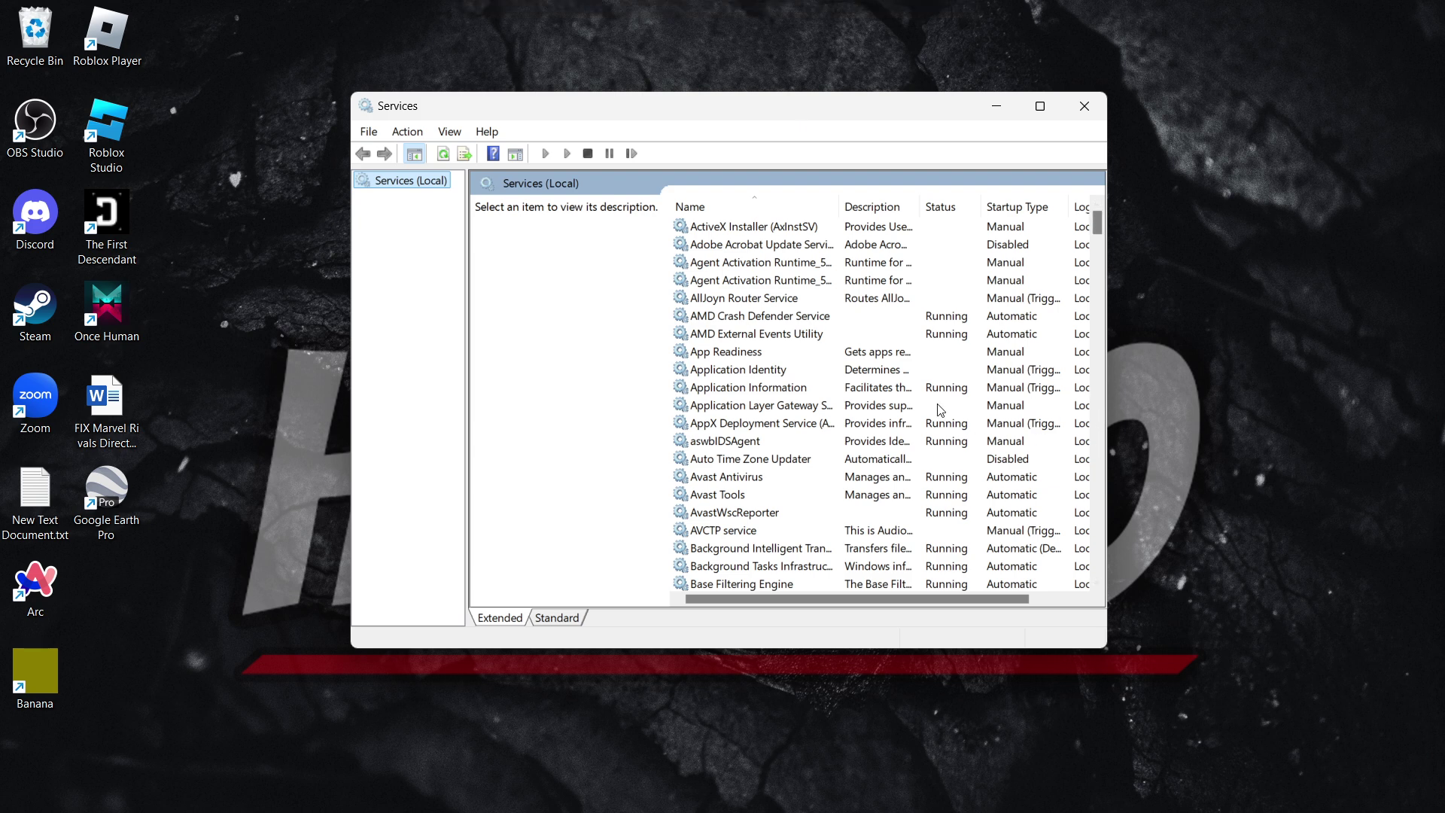
scroll(800, 354, "down", 4)
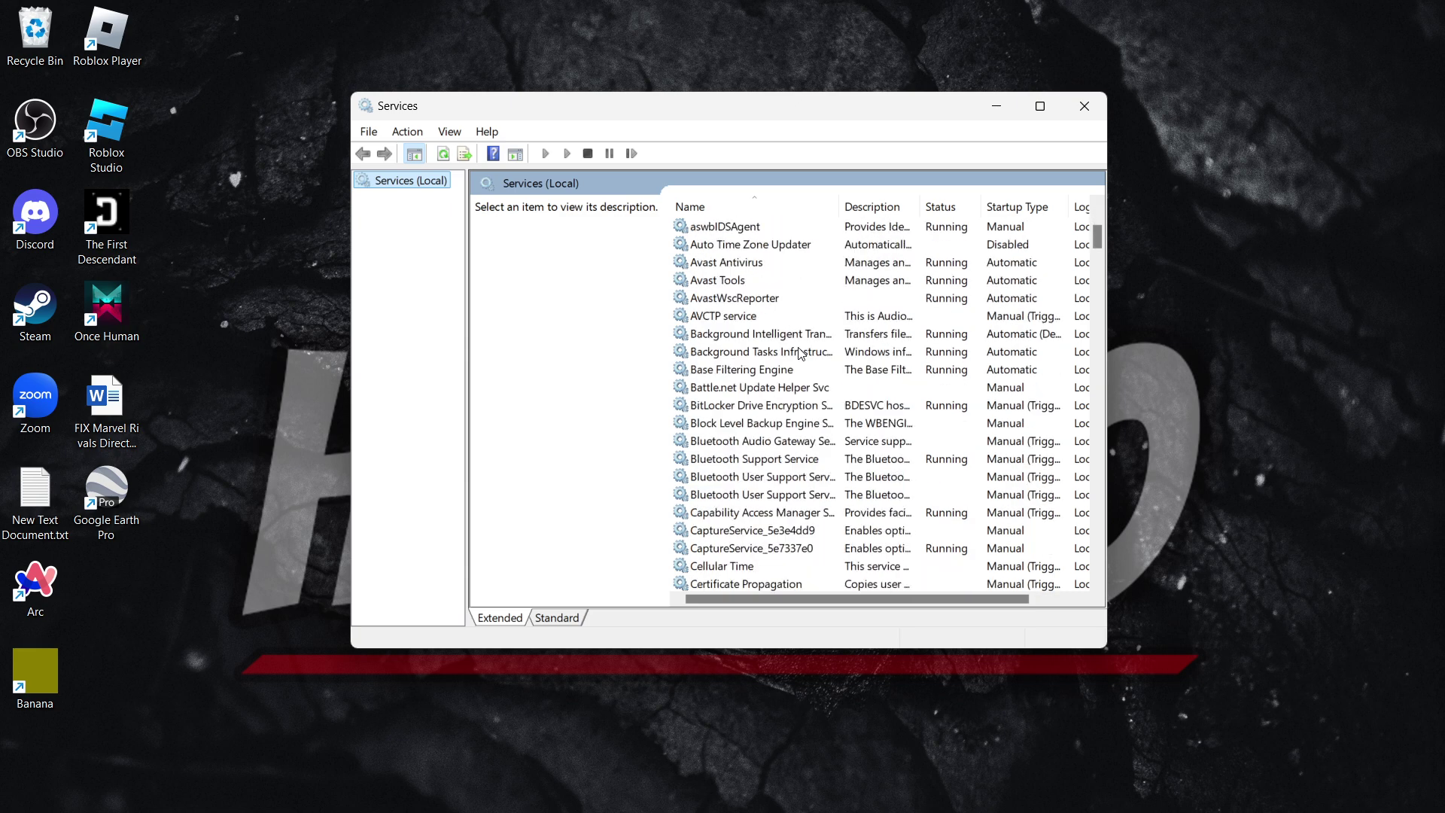
scroll(800, 354, "down", 16)
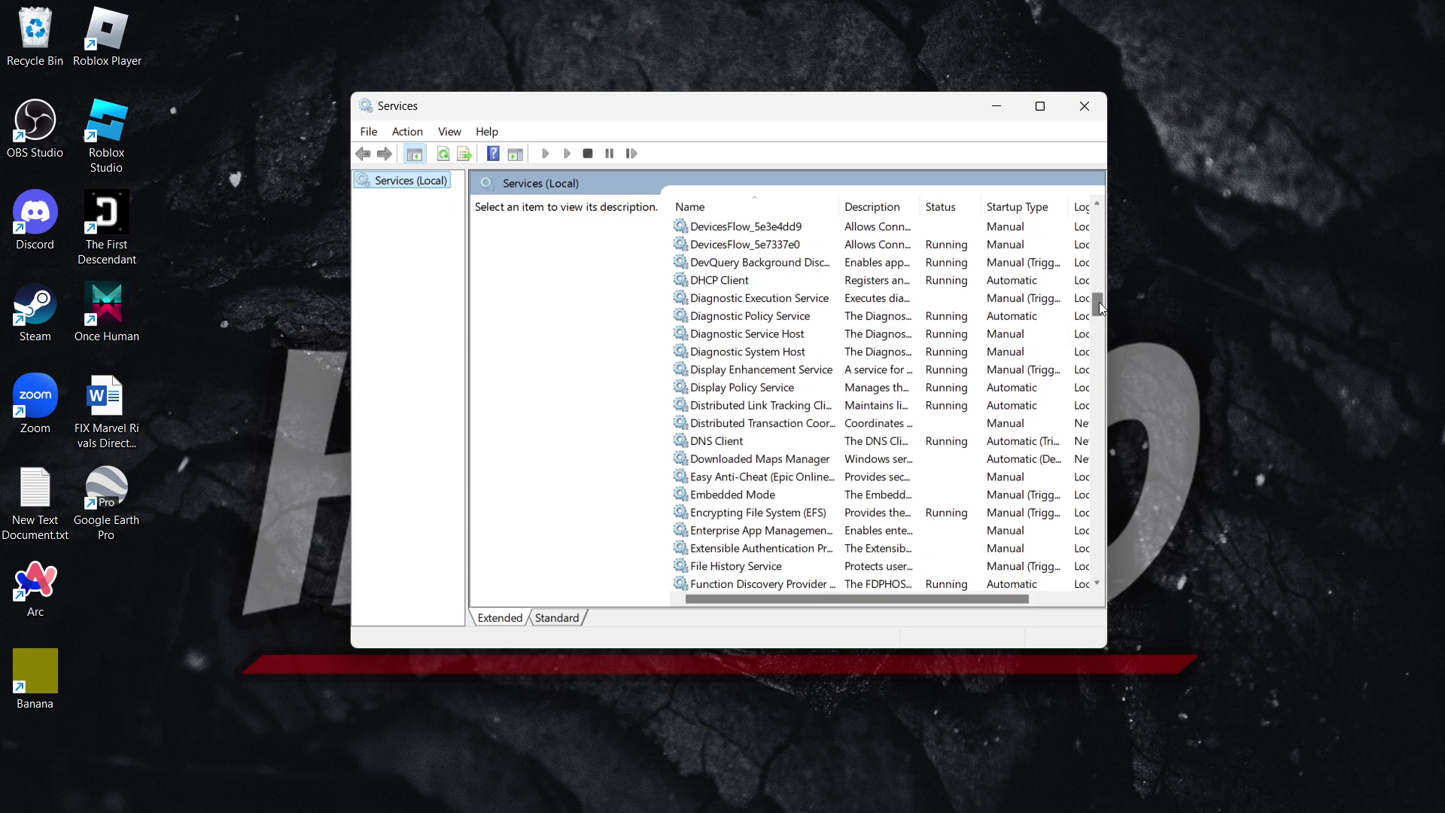
left_click_drag(1099, 301, 1103, 504)
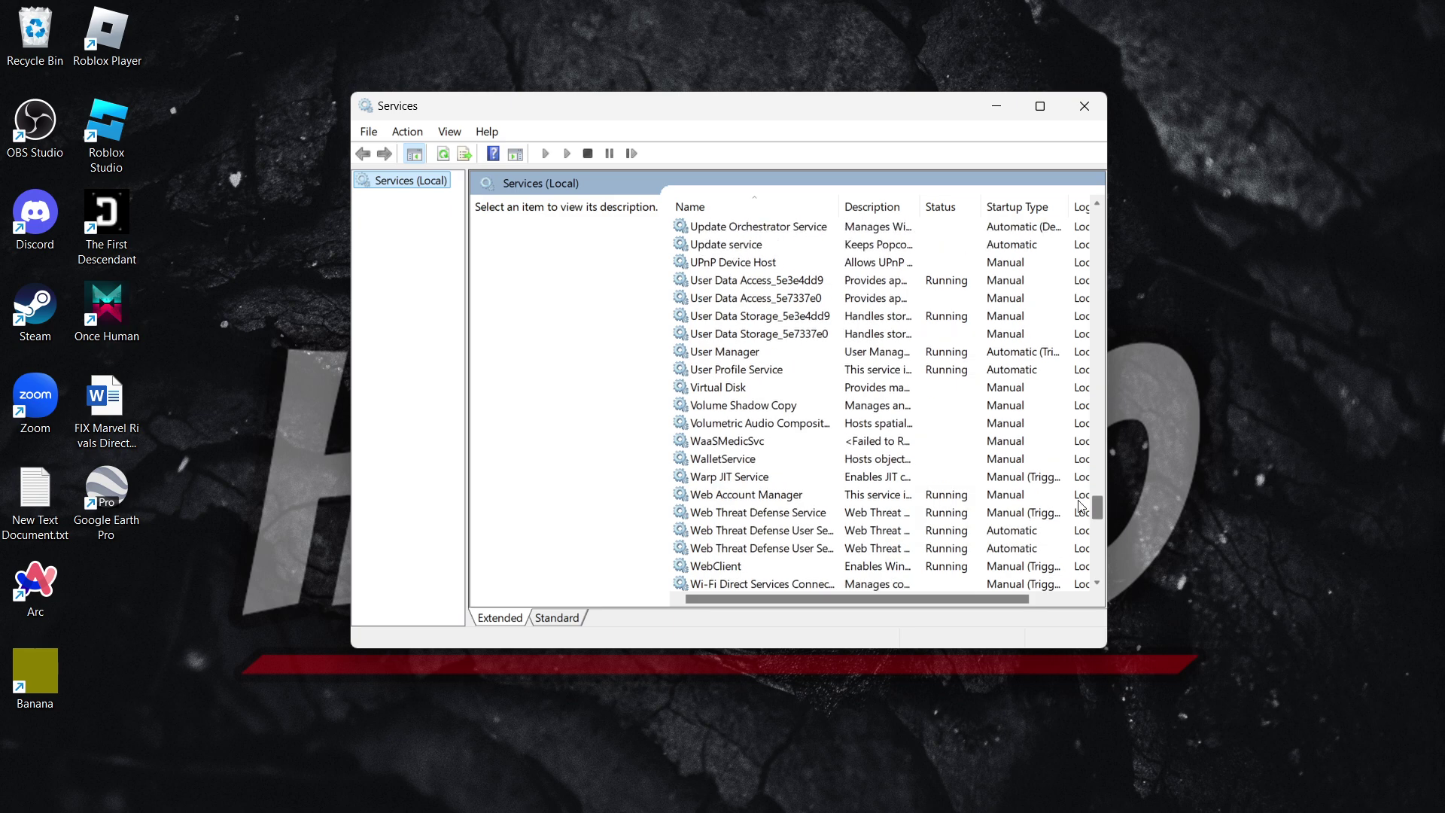
Step: Open the Virtual Disk service properties and change its startup type from Manual to Automatic
right_click(725, 387)
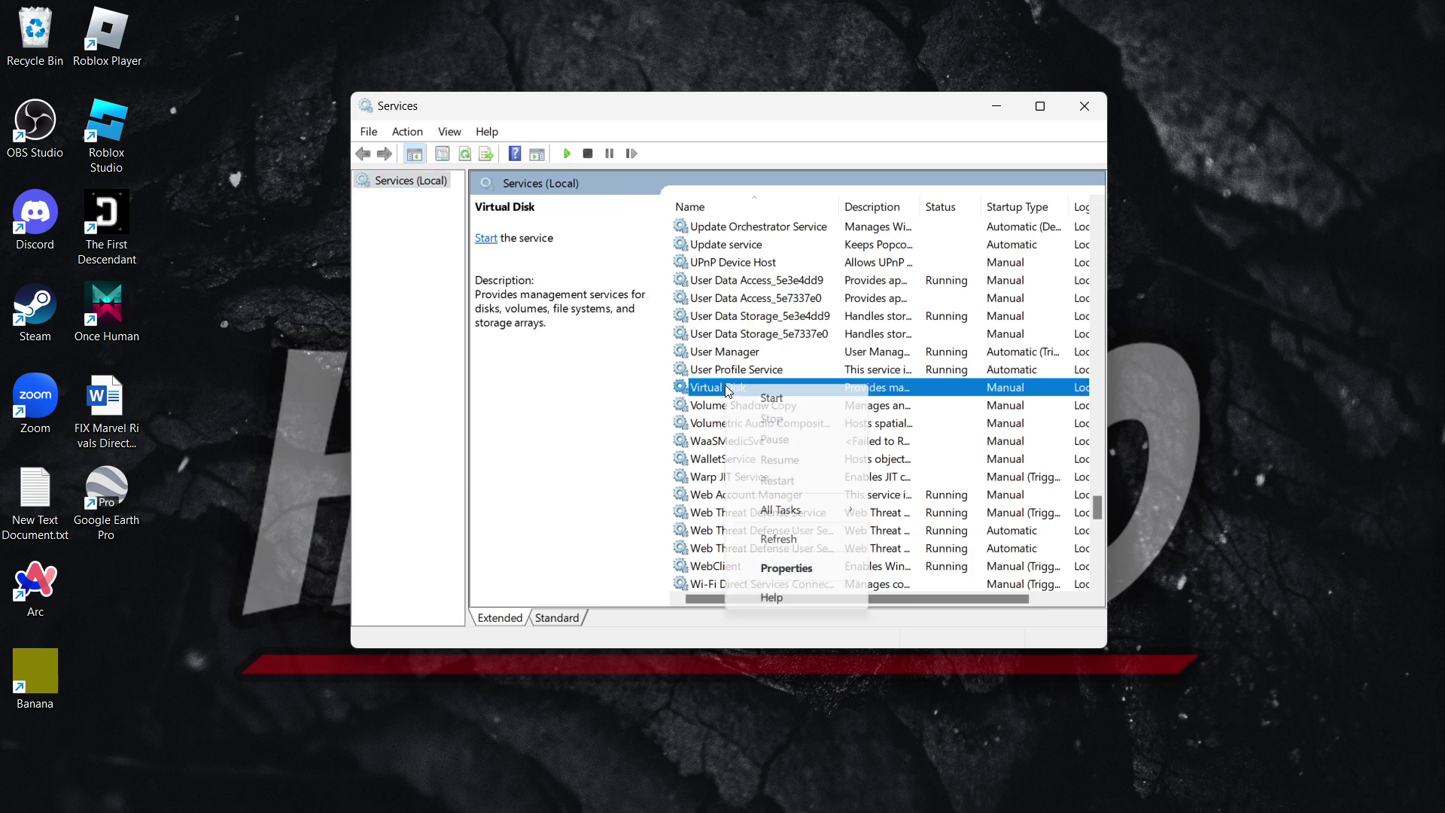
left_click(717, 392)
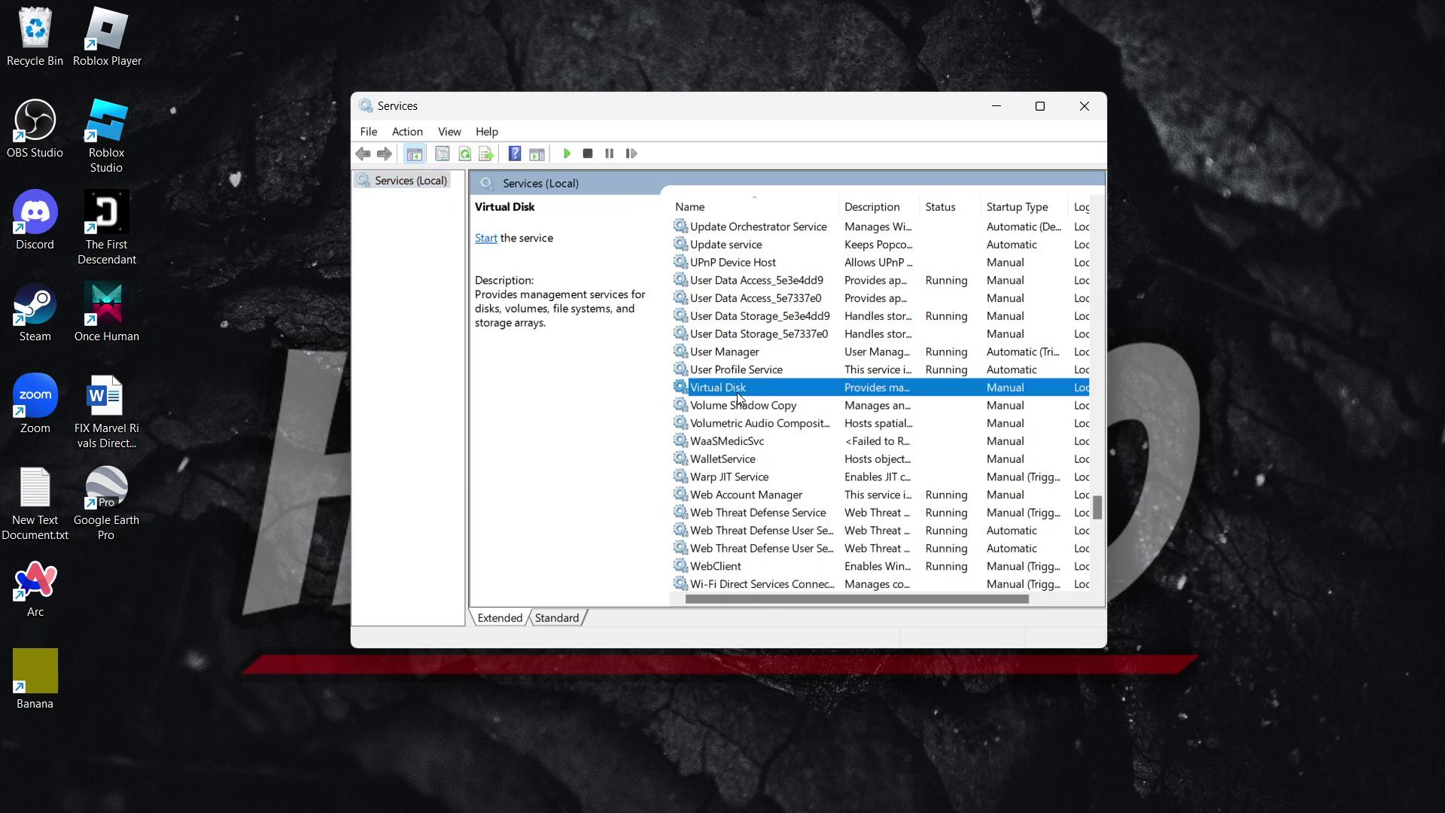
right_click(737, 389)
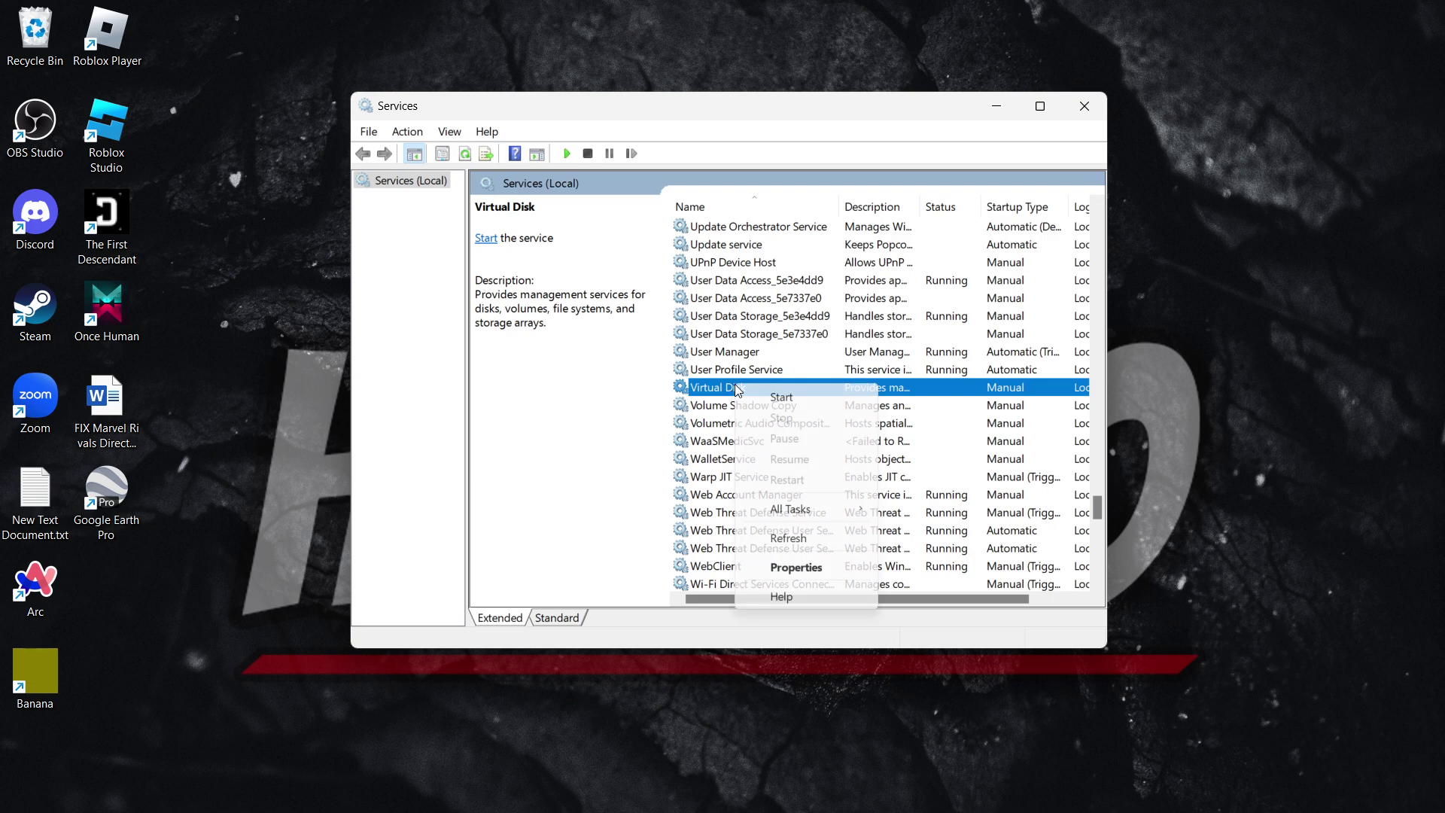
left_click(843, 575)
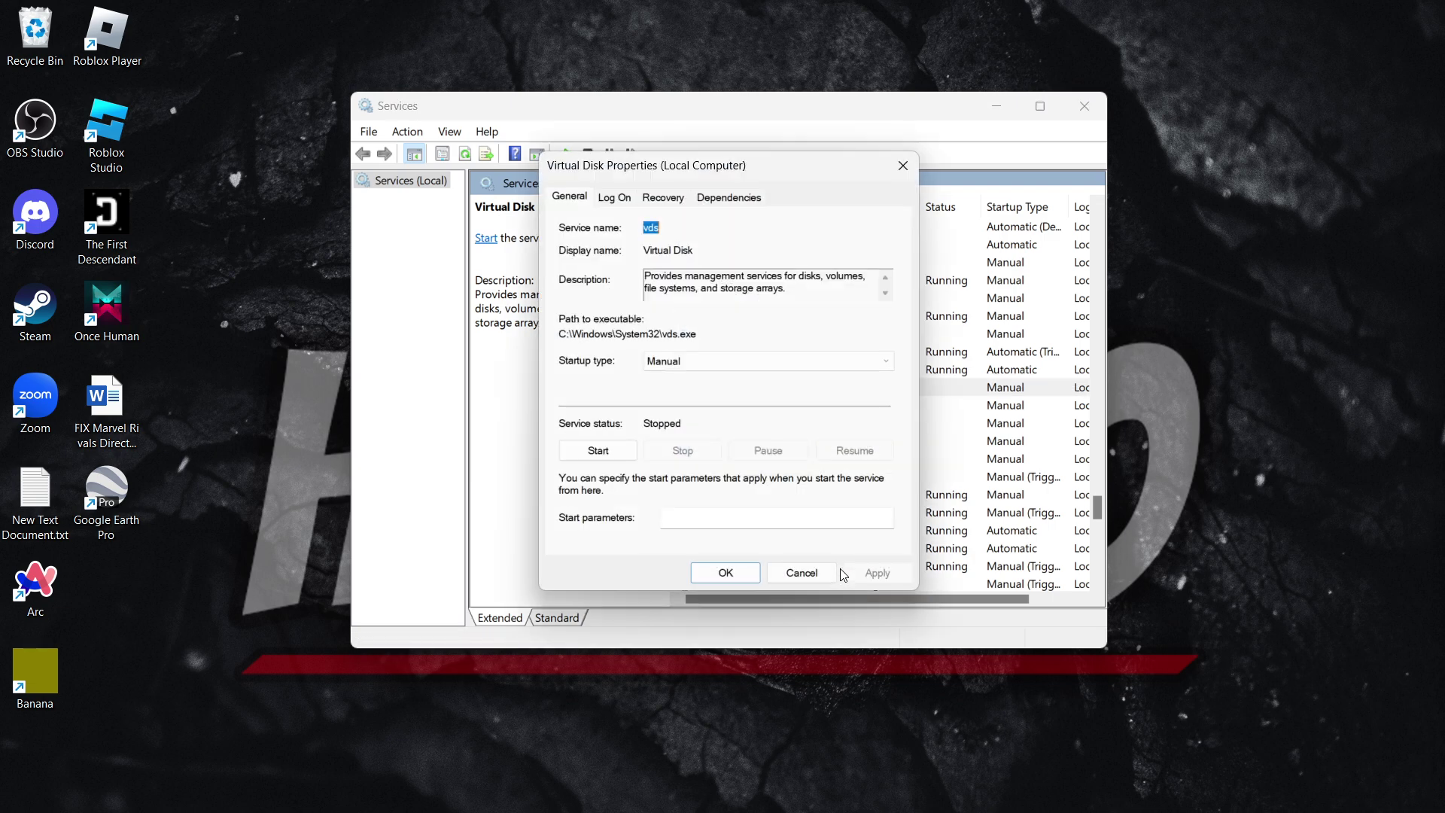
left_click_drag(807, 168, 833, 166)
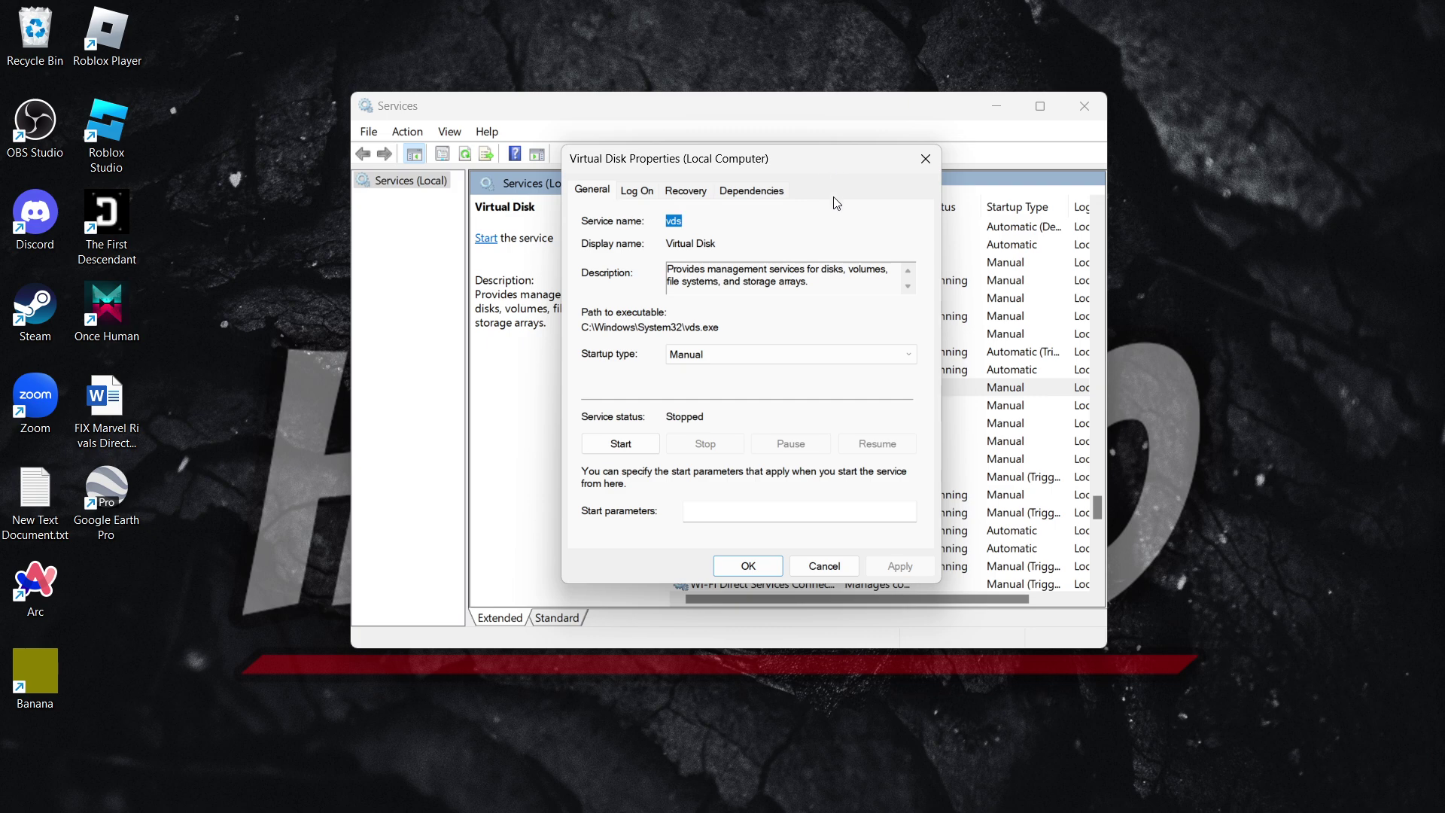
left_click(774, 354)
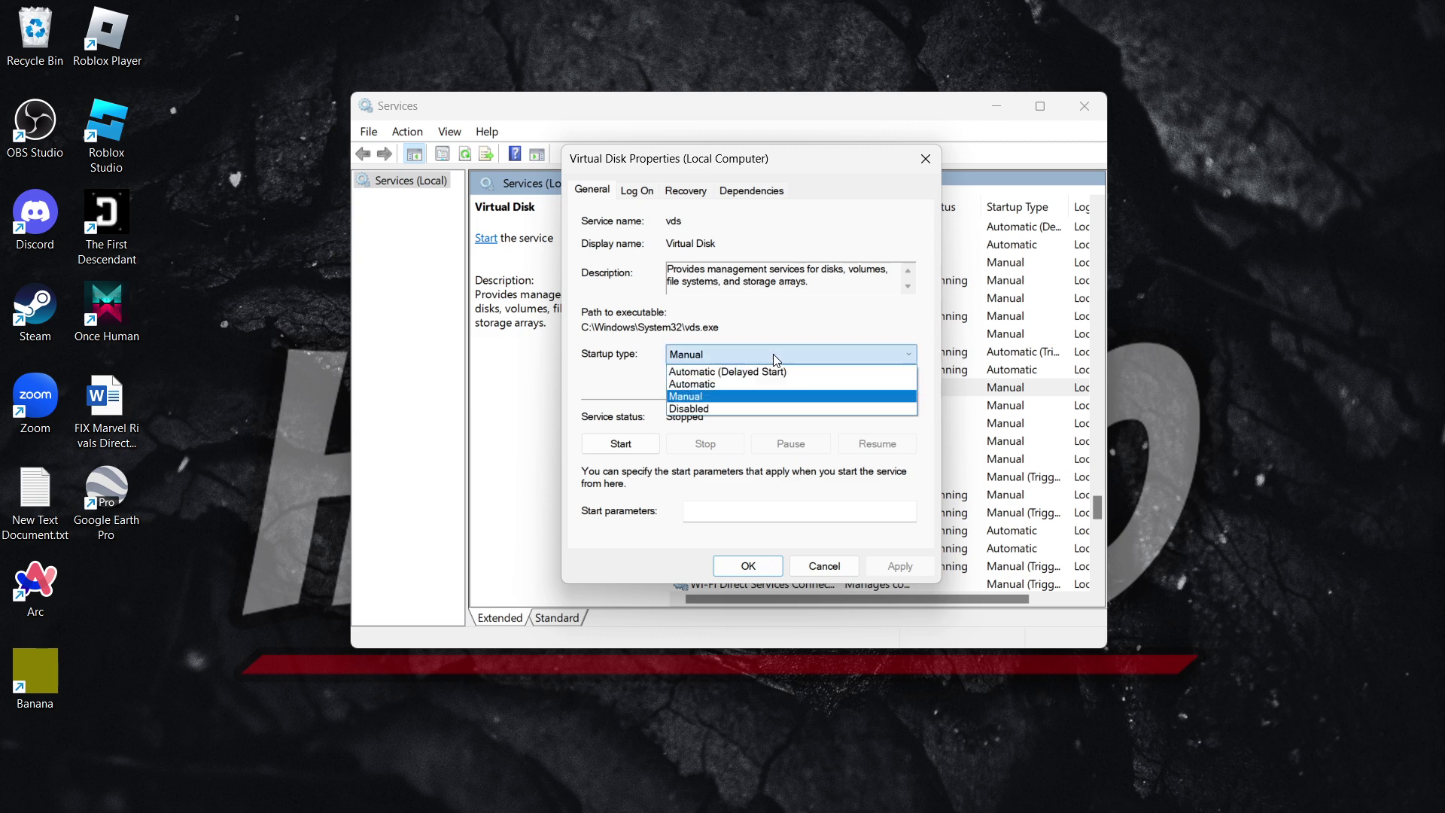
left_click(742, 385)
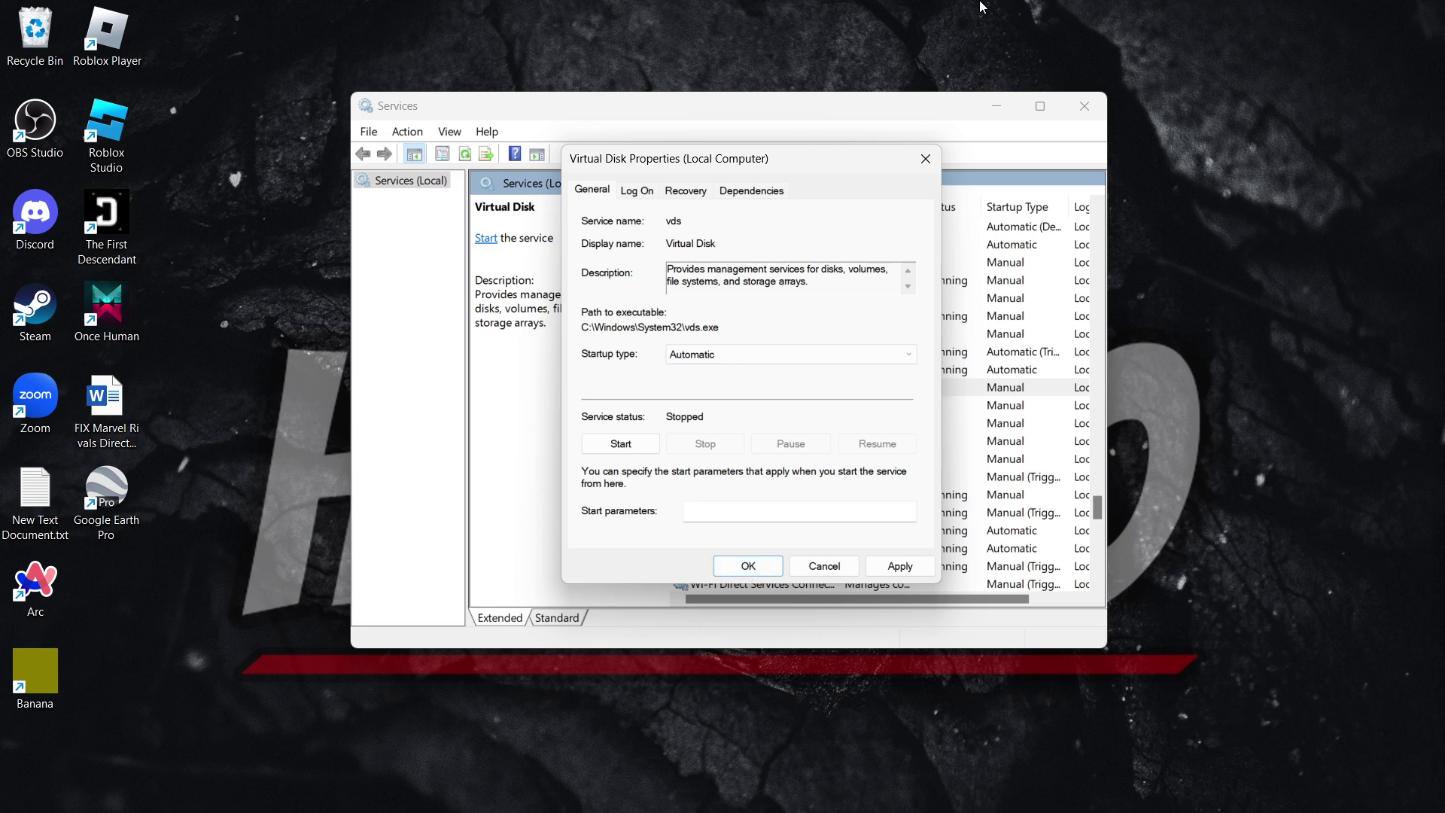
Step: Close the Virtual Disk Properties dialog without applying, leaving the service on Manual
left_click(925, 158)
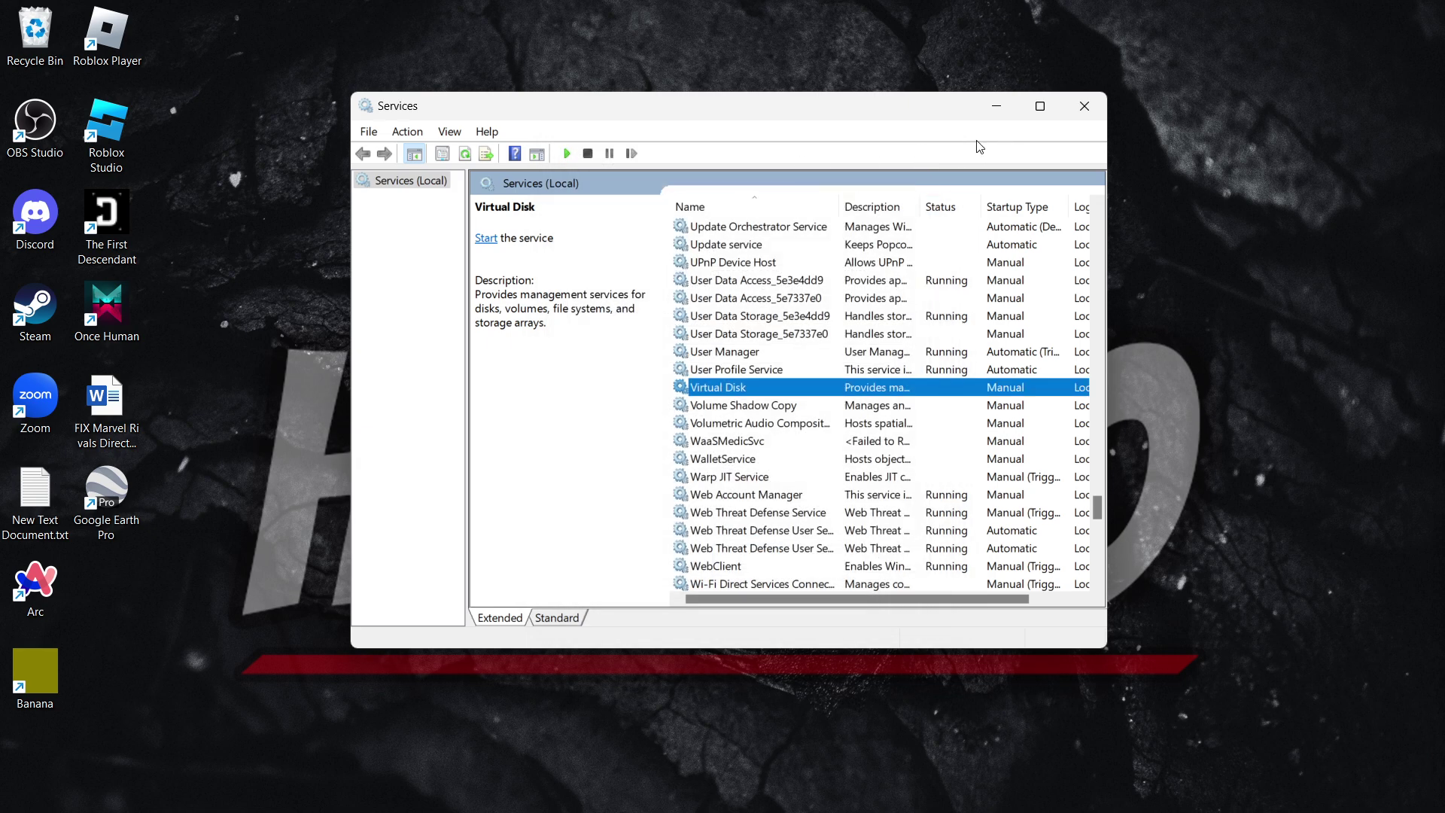